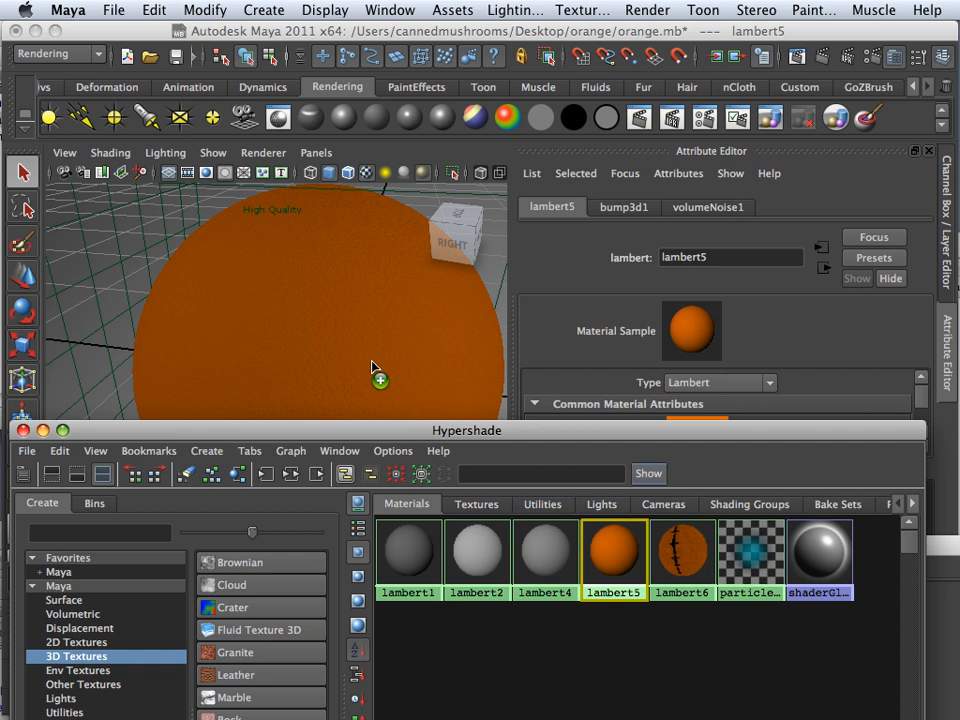
Try the lambert6 material on the orange sphere
alt+drag(437, 368, 404, 366)
alt+middle_drag(404, 368, 412, 356)
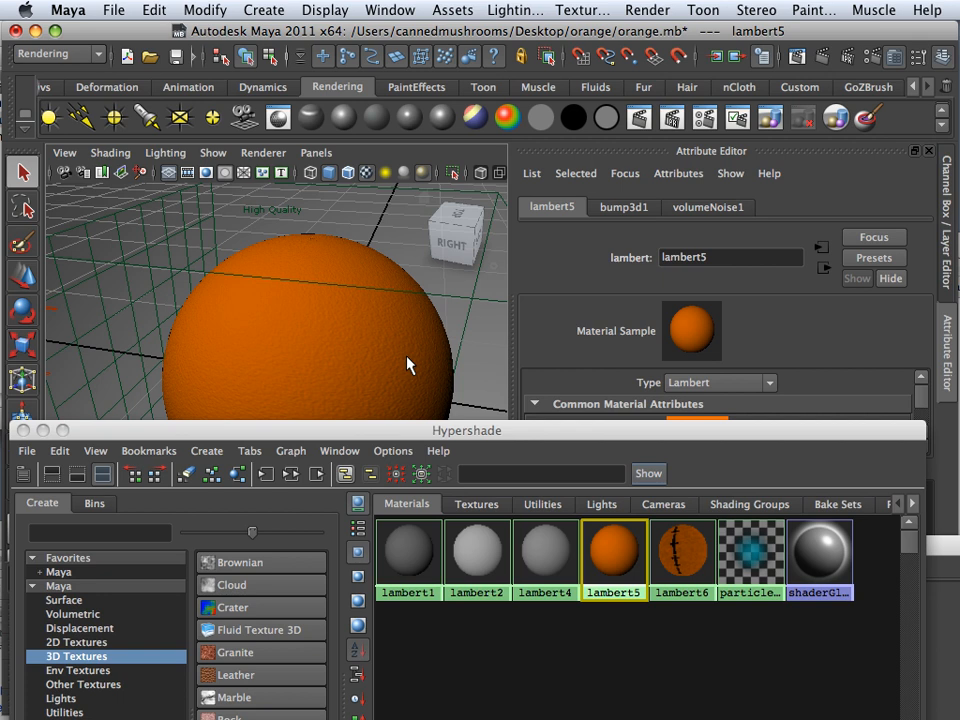
scroll(406, 362, down, 5)
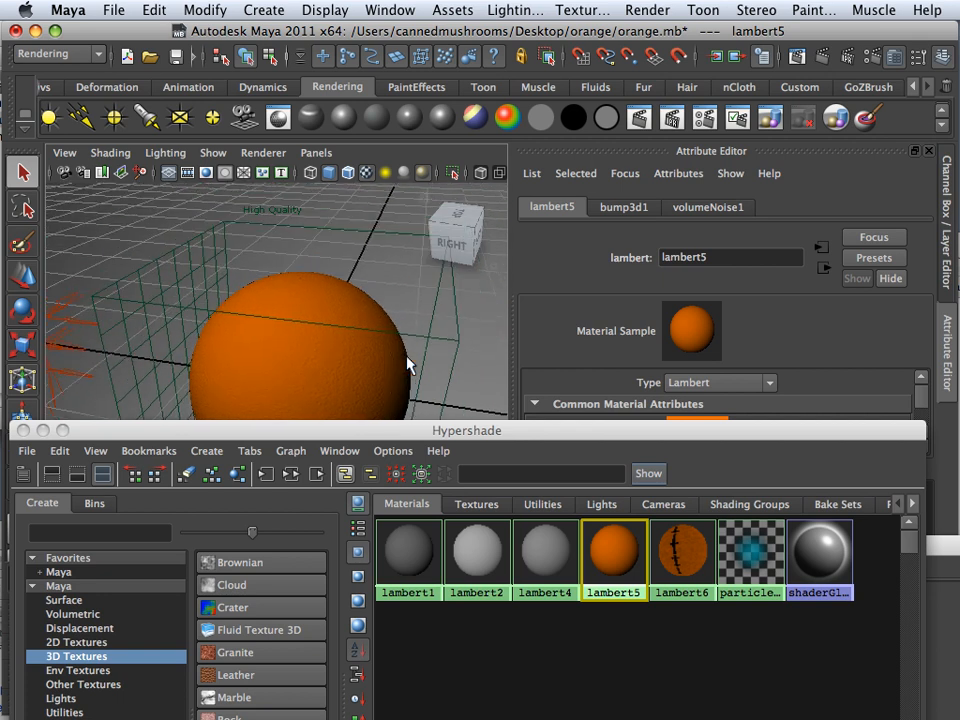
scroll(406, 362, up, 5)
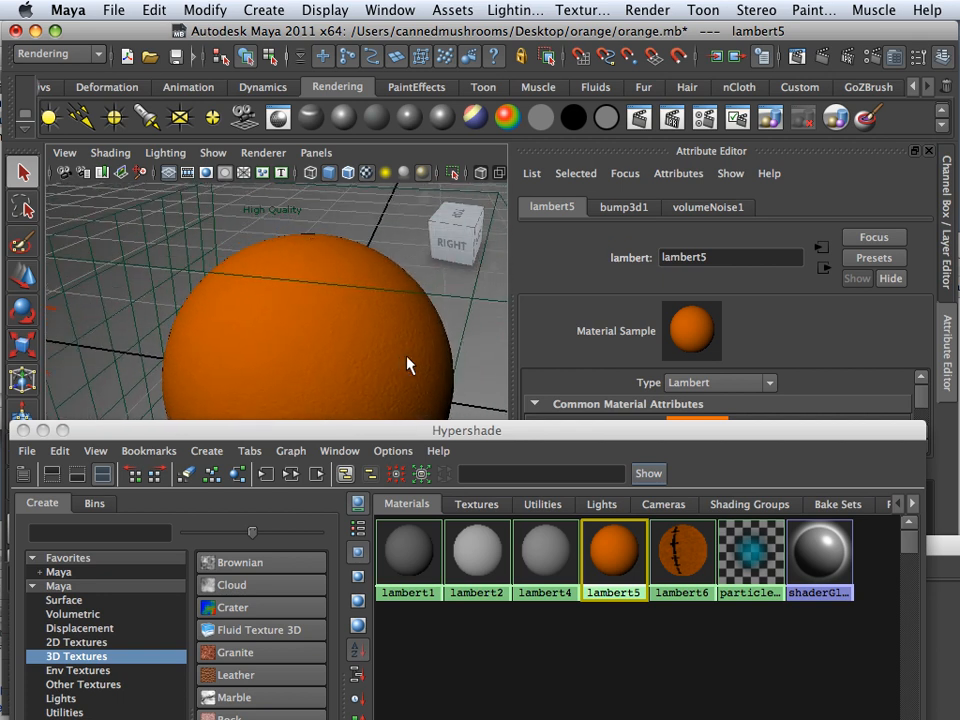
middle_drag(682, 550, 429, 407)
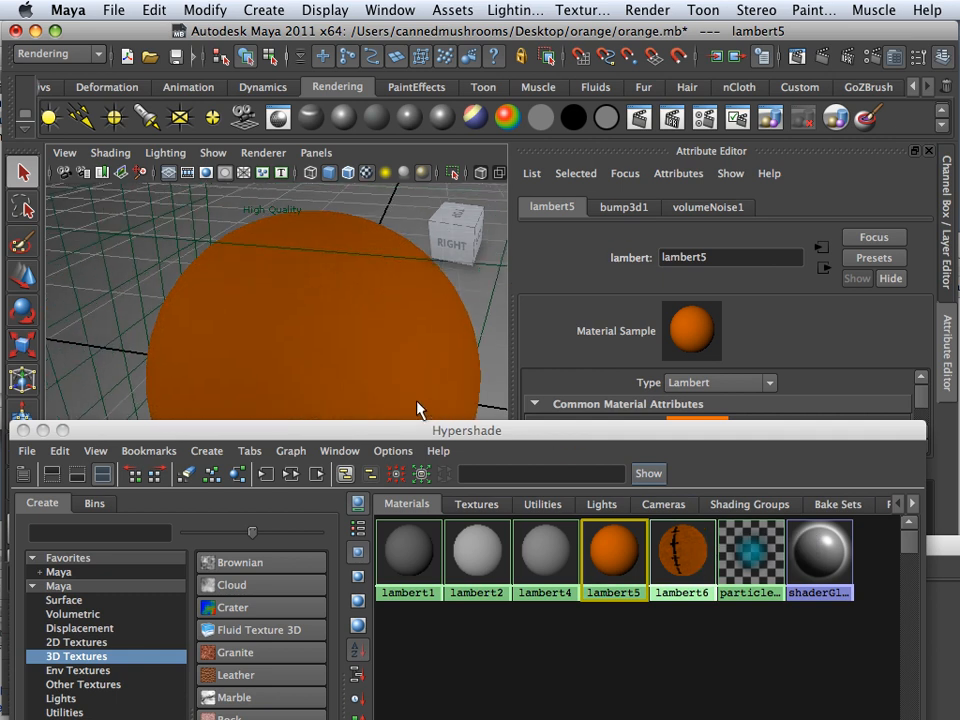
Assign the orange lambert5 material to the sphere and select the sphere
middle_drag(613, 552, 398, 372)
middle_drag(613, 527, 390, 367)
middle_drag(606, 538, 371, 392)
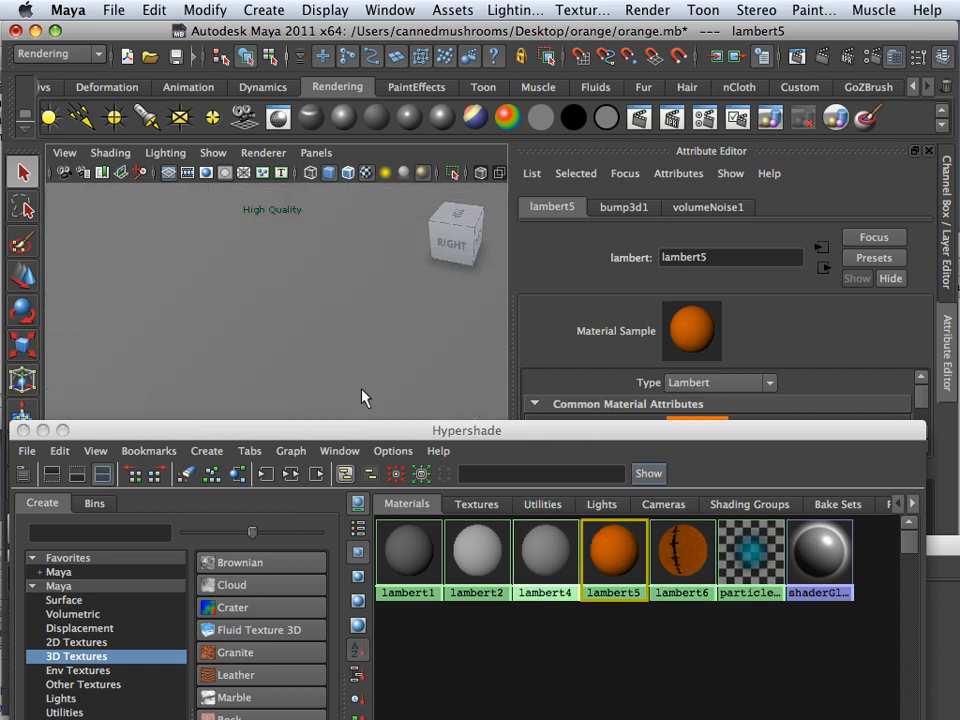
click(290, 374)
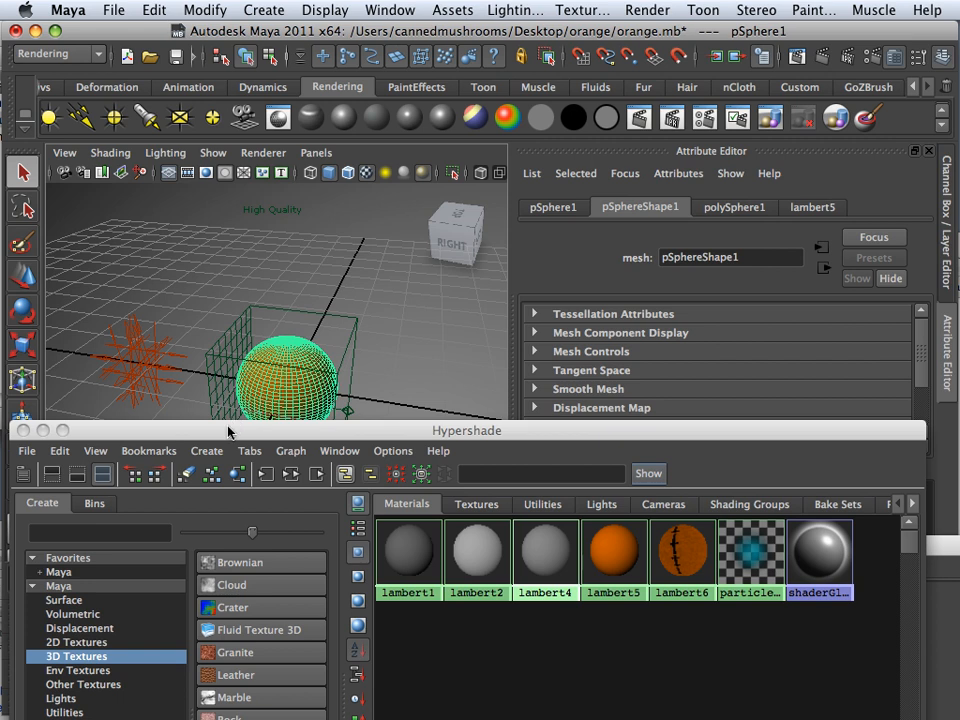
Examine the orange sphere and the surrounding scene from several angles, with the Hypershade moved clear of the view
drag(228, 432, 466, 554)
alt+drag(259, 428, 379, 399)
alt+right_drag(379, 399, 386, 407)
alt+drag(386, 407, 379, 412)
alt+right_drag(379, 412, 483, 426)
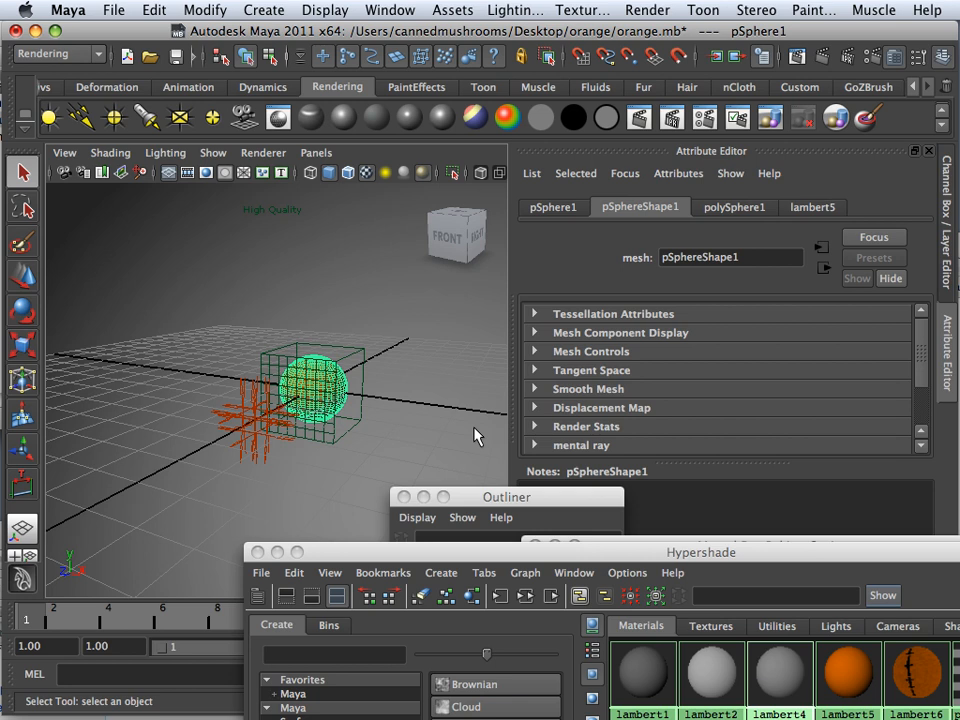
scroll(384, 412, up, 6)
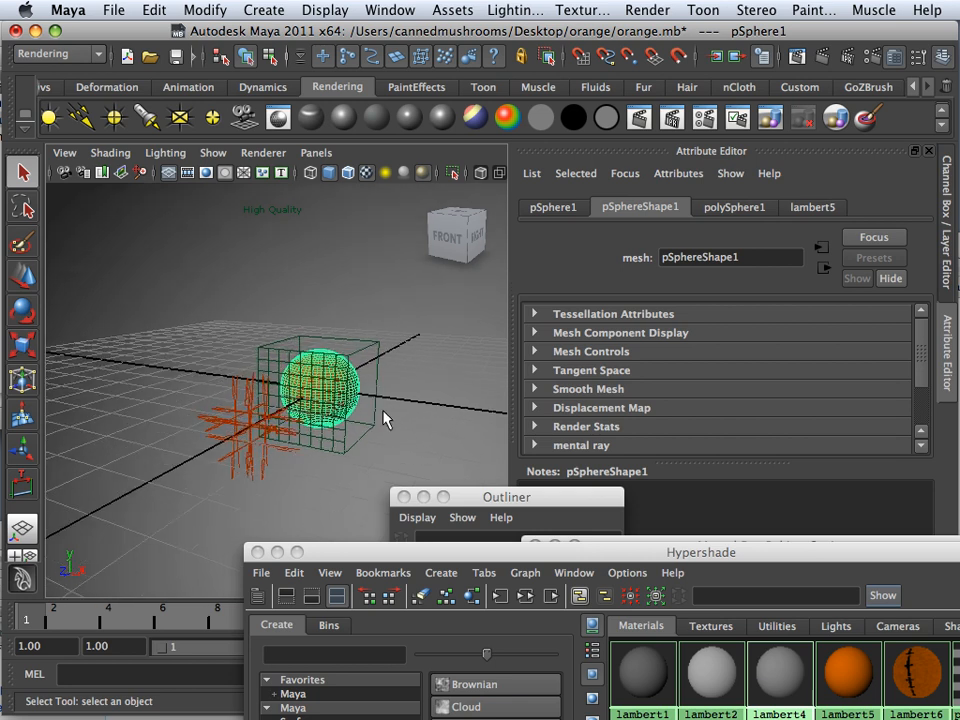
alt+drag(422, 416, 305, 422)
alt+right_drag(305, 422, 411, 434)
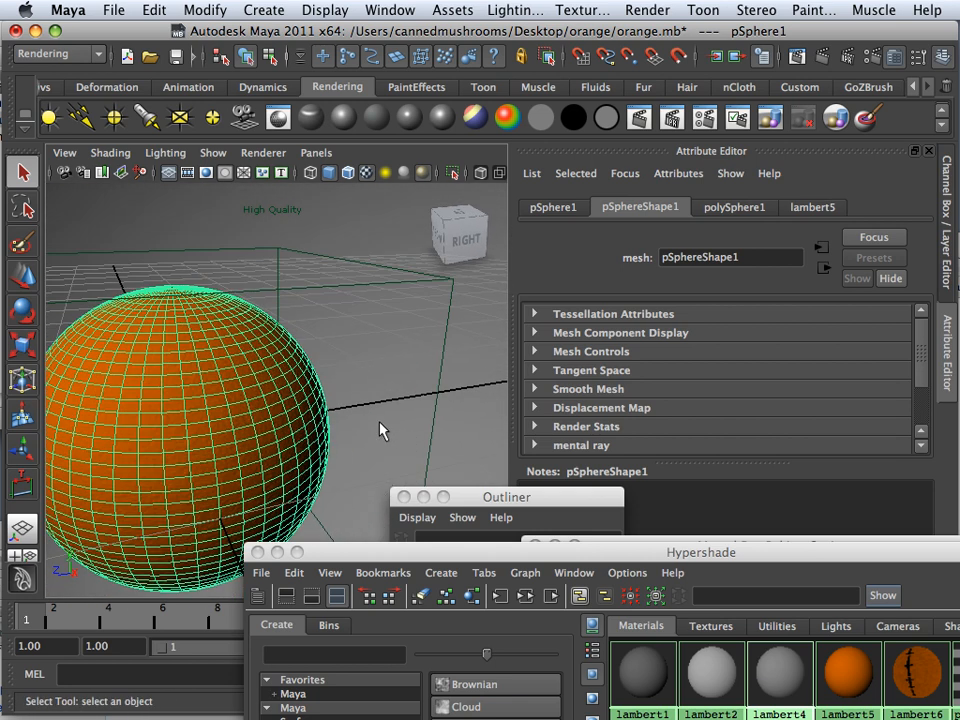
scroll(379, 422, down, 5)
drag(449, 554, 325, 298)
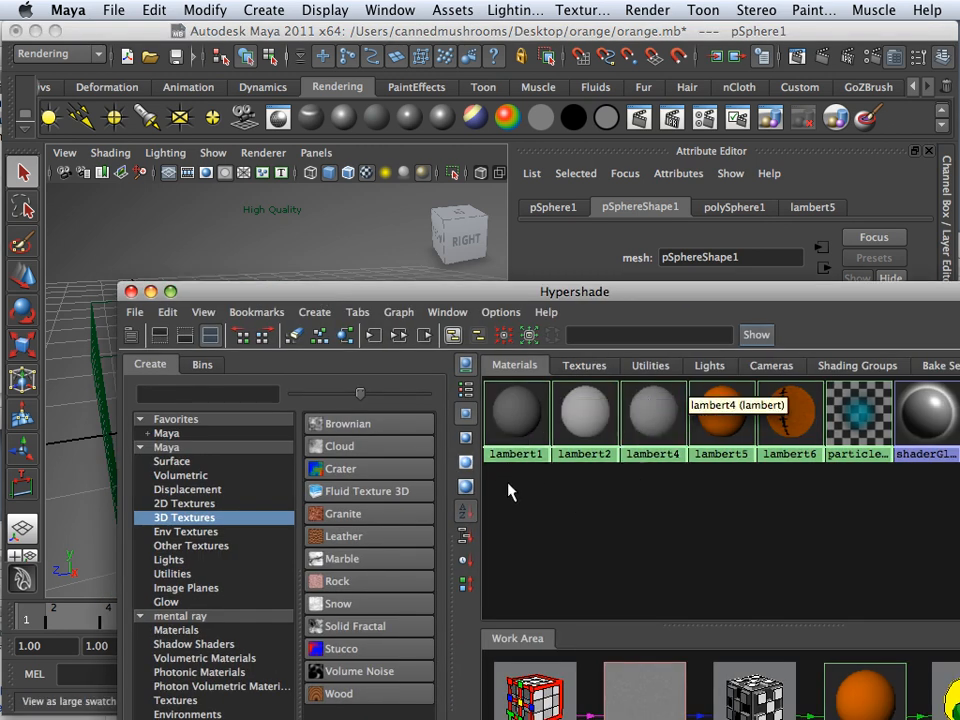
drag(369, 289, 506, 559)
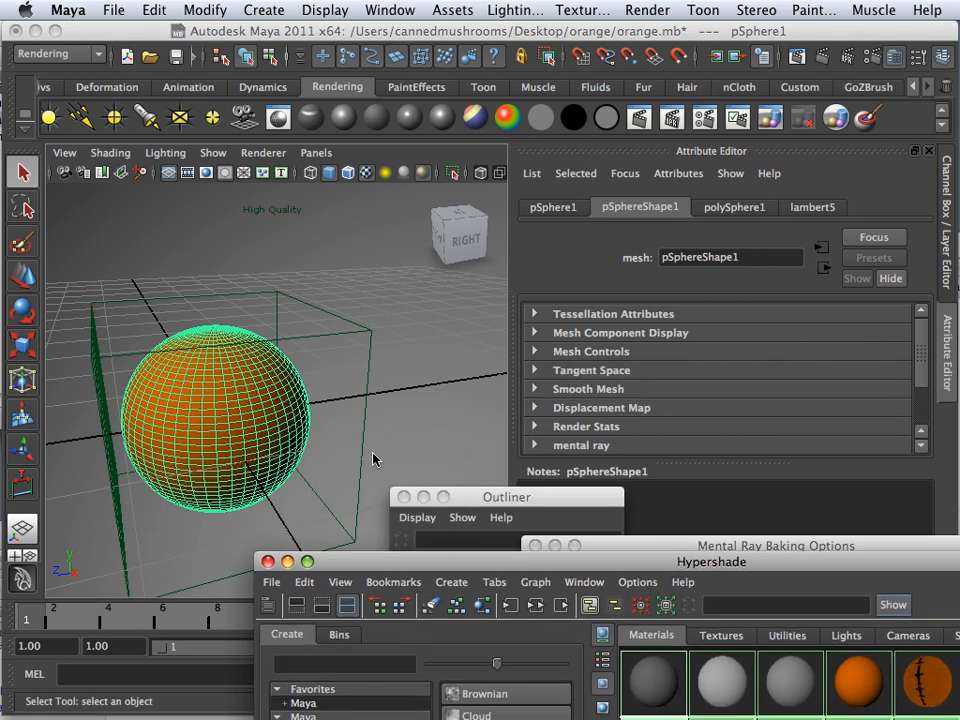
Select one of the directional lights beside the sphere and examine its intensity and placement relative to the sphere
alt+drag(373, 459, 340, 409)
click(344, 425)
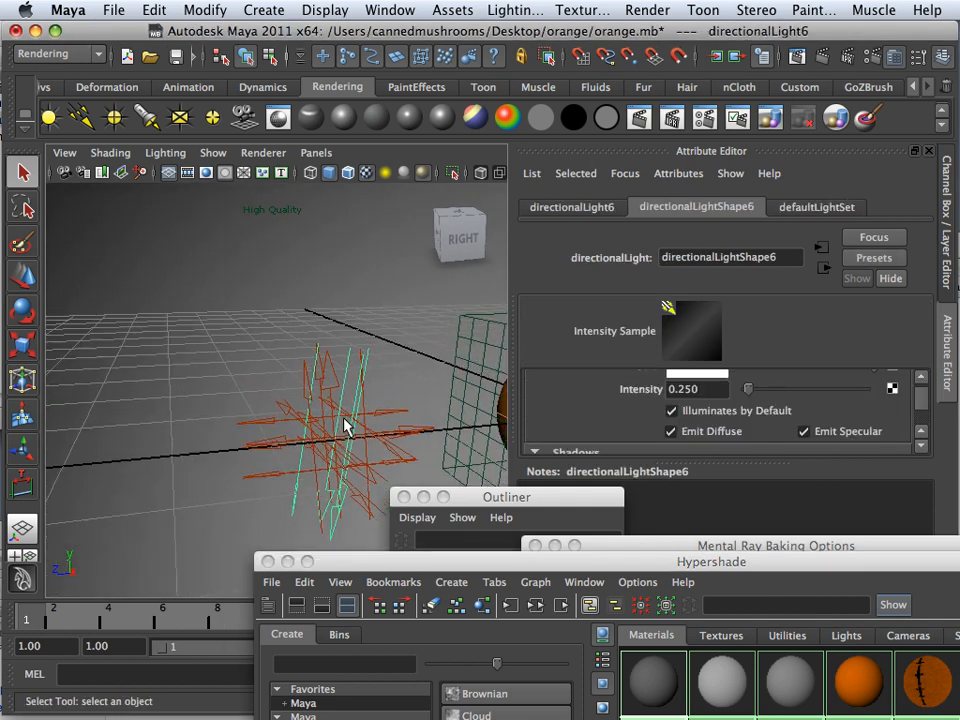
alt+drag(344, 425, 326, 418)
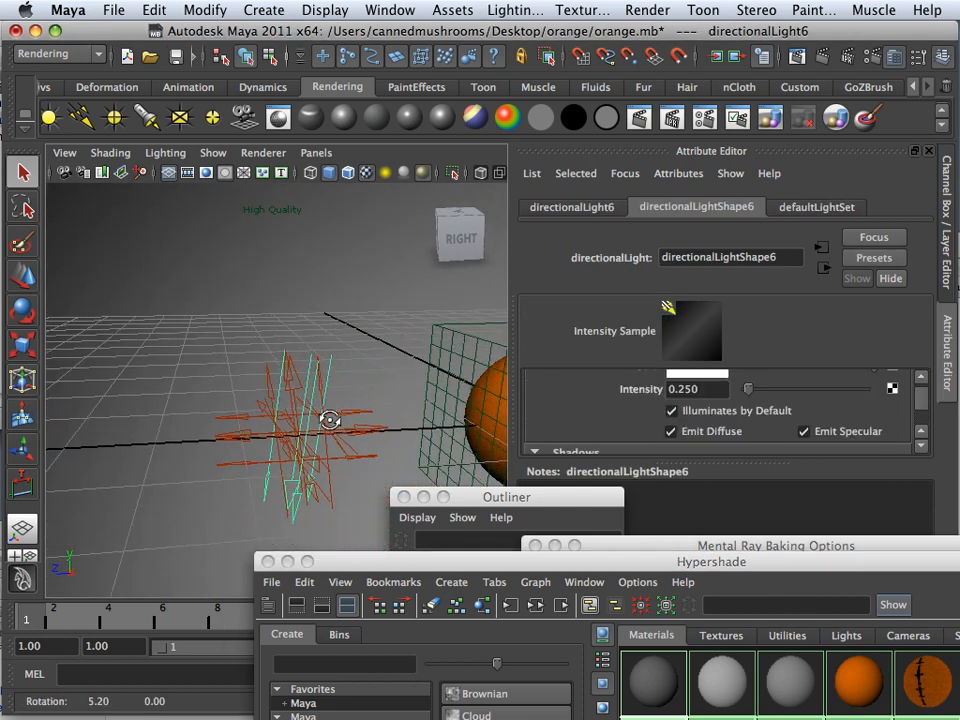
key(Return)
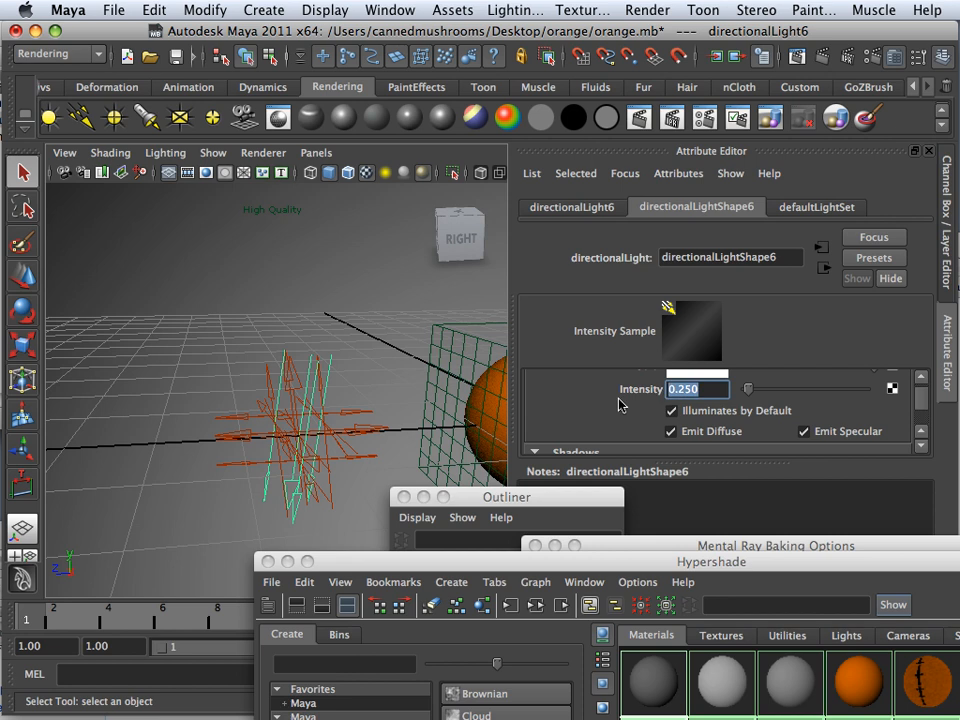
alt+drag(420, 398, 243, 462)
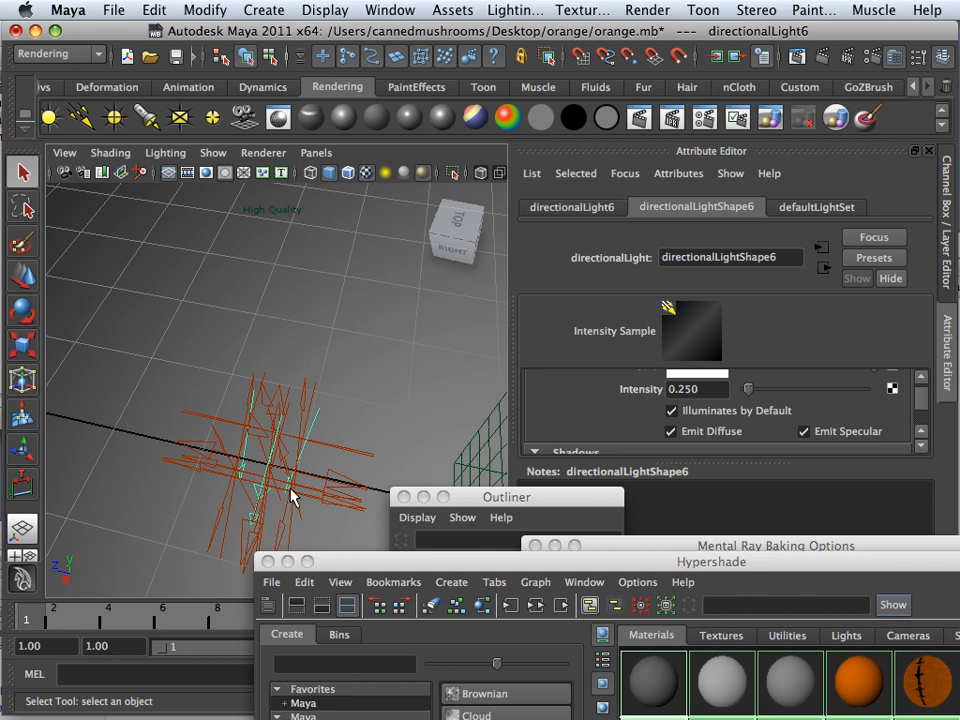
alt+drag(294, 497, 425, 424)
alt+middle_drag(431, 424, 264, 437)
alt+drag(268, 438, 336, 446)
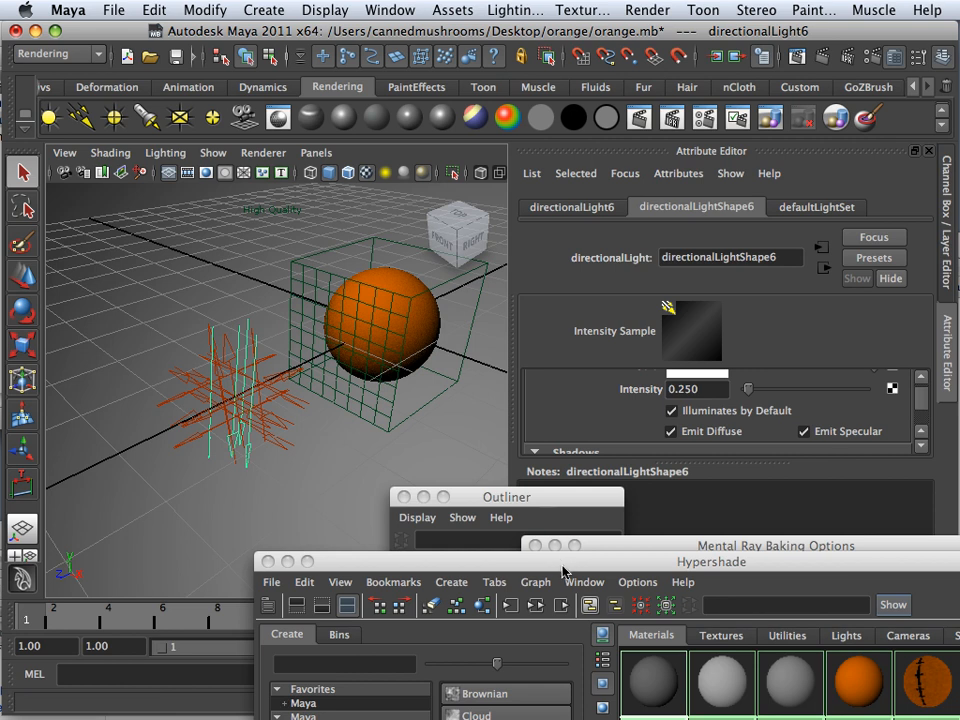
Select the orange sphere and inspect its bumpy surface up close, then frame it in the view
drag(562, 566, 332, 583)
drag(415, 580, 374, 448)
click(437, 362)
click(430, 364)
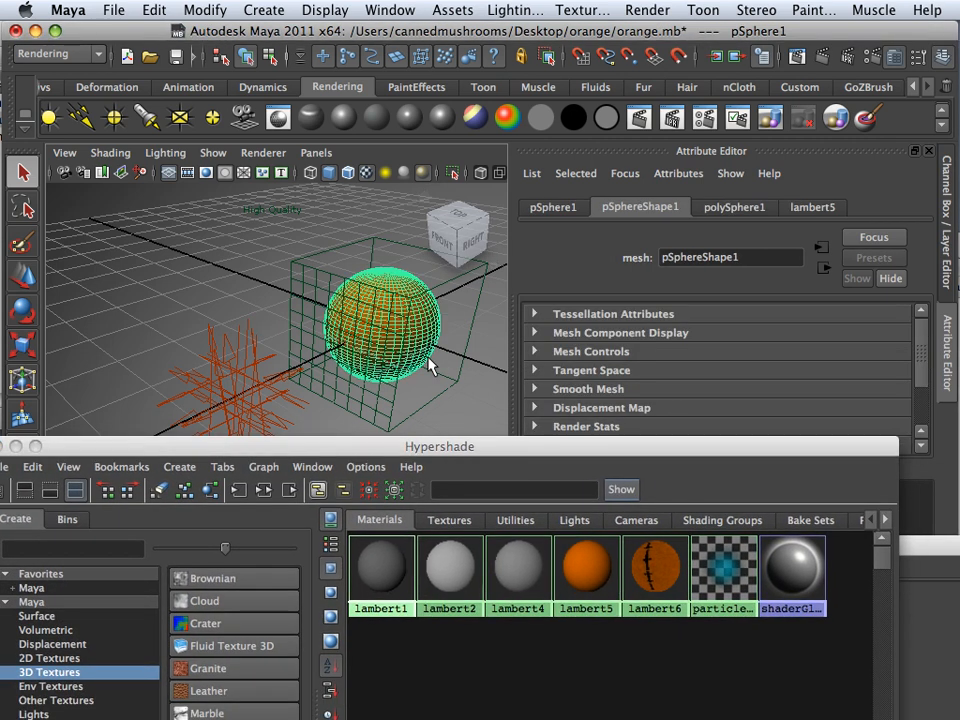
scroll(443, 383, up, 1)
alt+middle_drag(467, 368, 358, 433)
scroll(358, 427, up, 10)
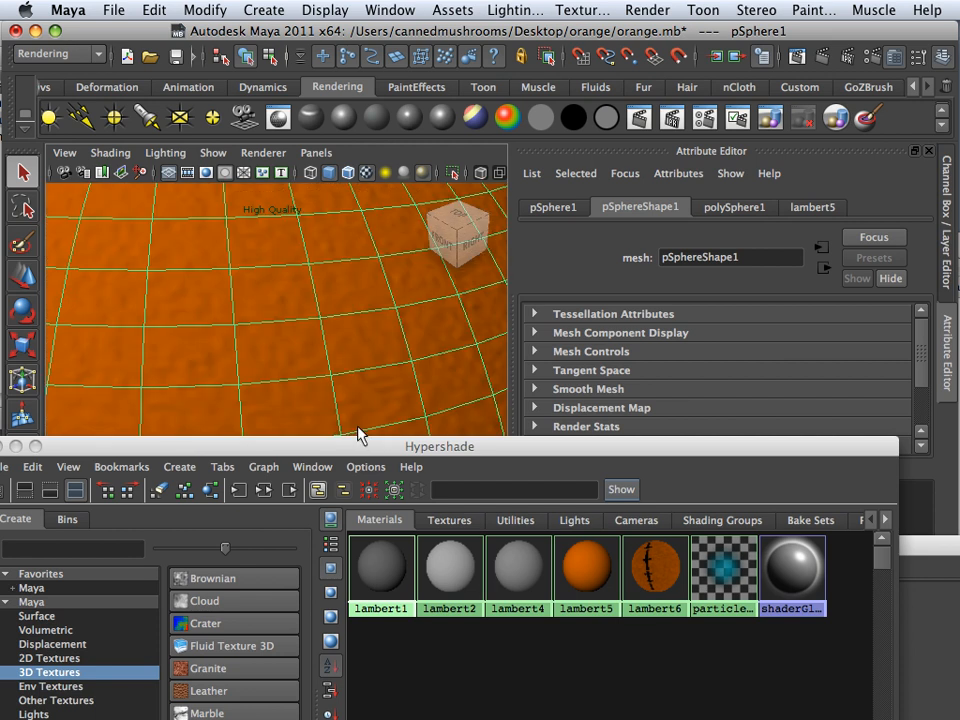
key(f)
Select the large enclosing sphere and examine how it surrounds the orange, with the Hypershade moved out of the way
click(352, 360)
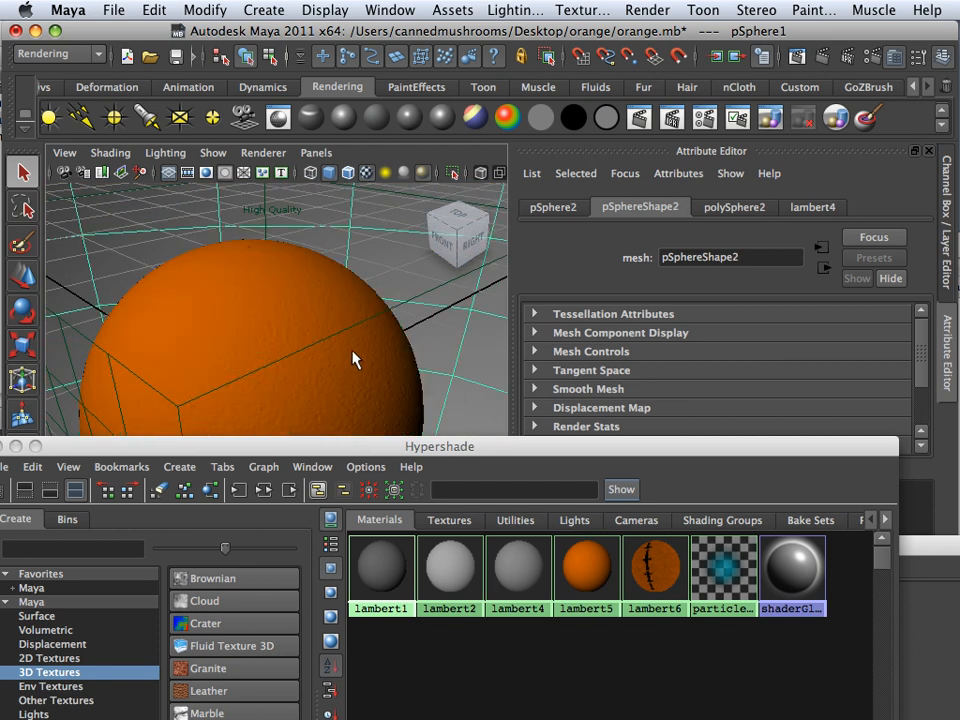
scroll(352, 368, down, 3)
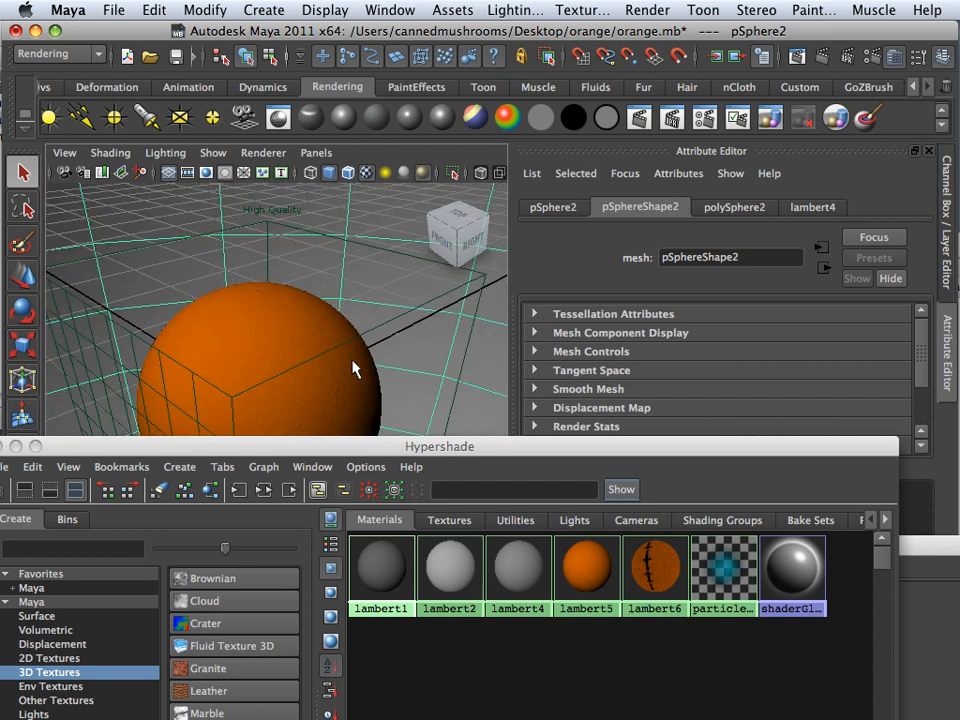
alt+drag(349, 372, 326, 360)
drag(418, 443, 812, 253)
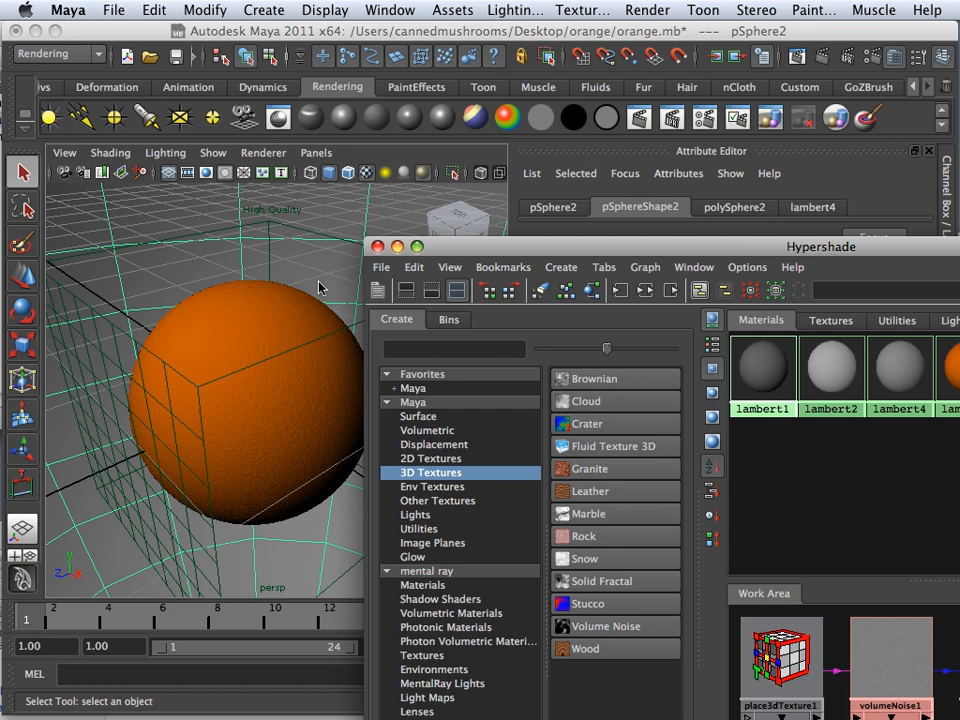
scroll(320, 290, down, 5)
alt+drag(315, 296, 280, 304)
drag(618, 250, 420, 208)
drag(675, 213, 556, 384)
Set the mental ray quality preset to Production, keep Final Gathering enabled in the rendering features, and close the render settings
click(706, 122)
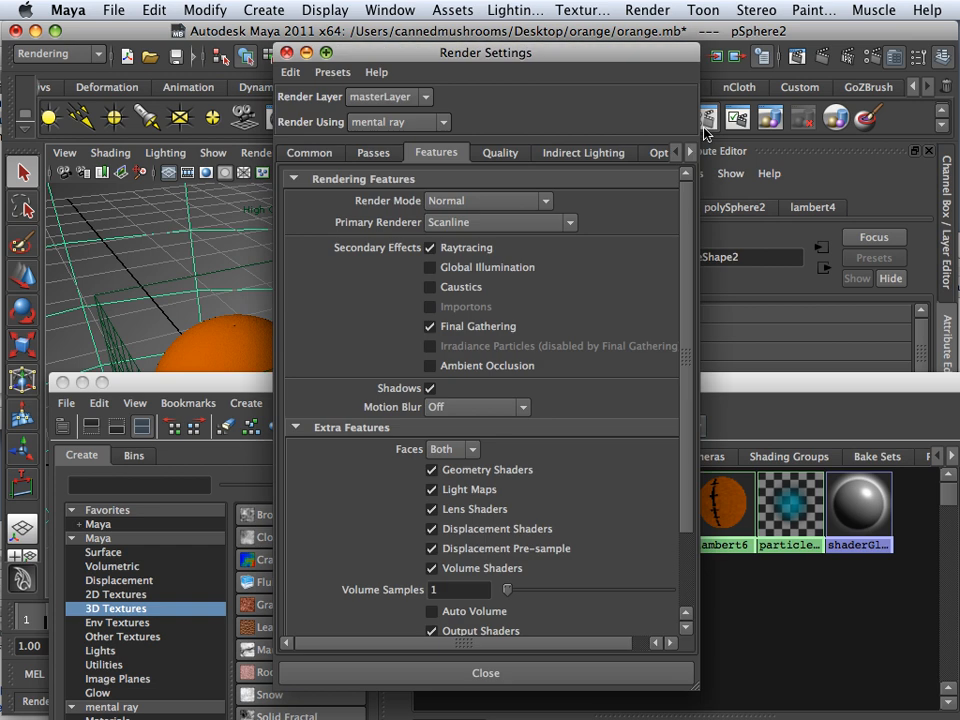
click(493, 154)
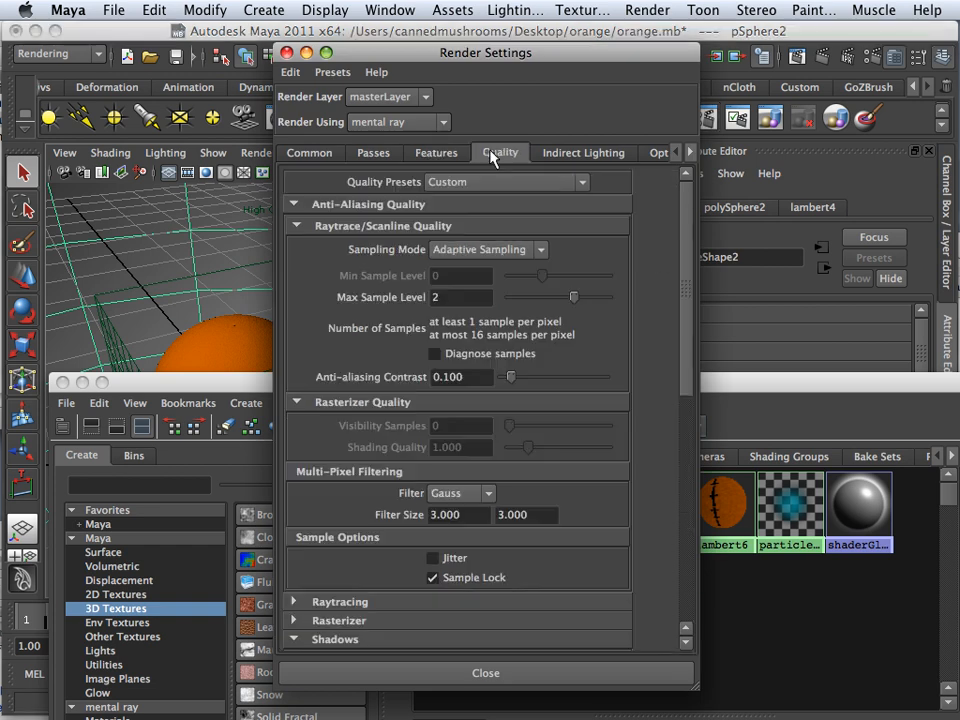
click(488, 183)
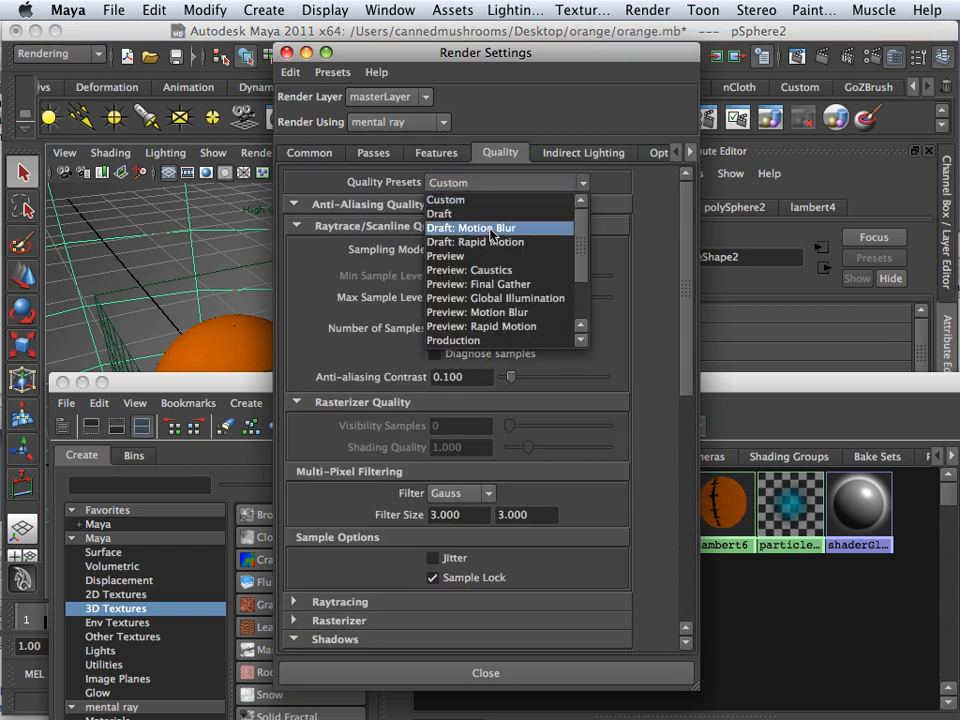
click(492, 341)
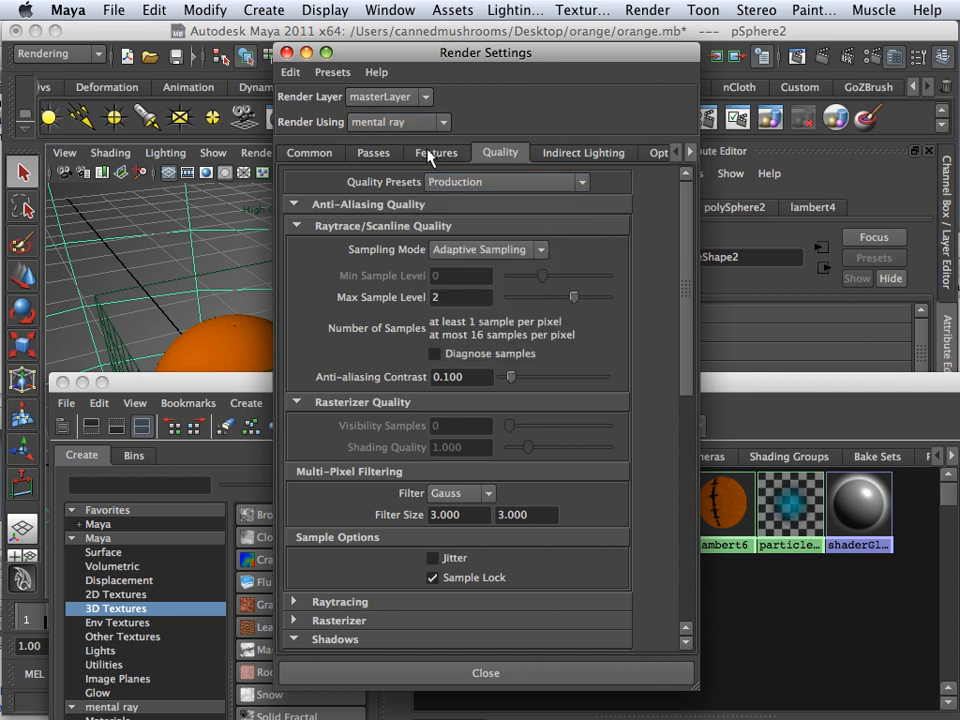
click(432, 153)
click(430, 326)
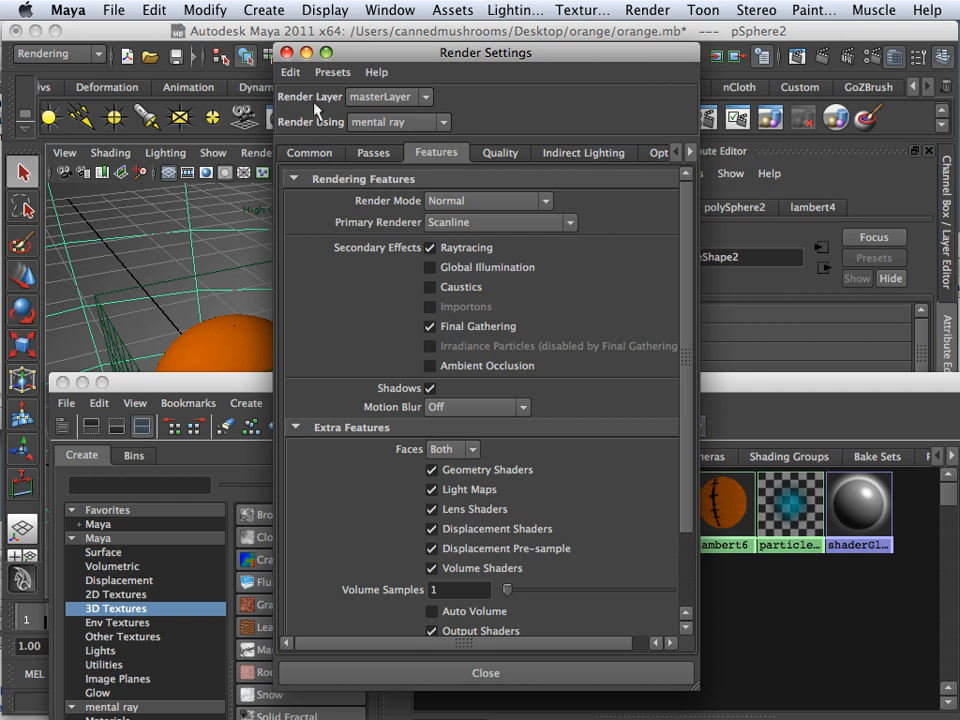
click(286, 52)
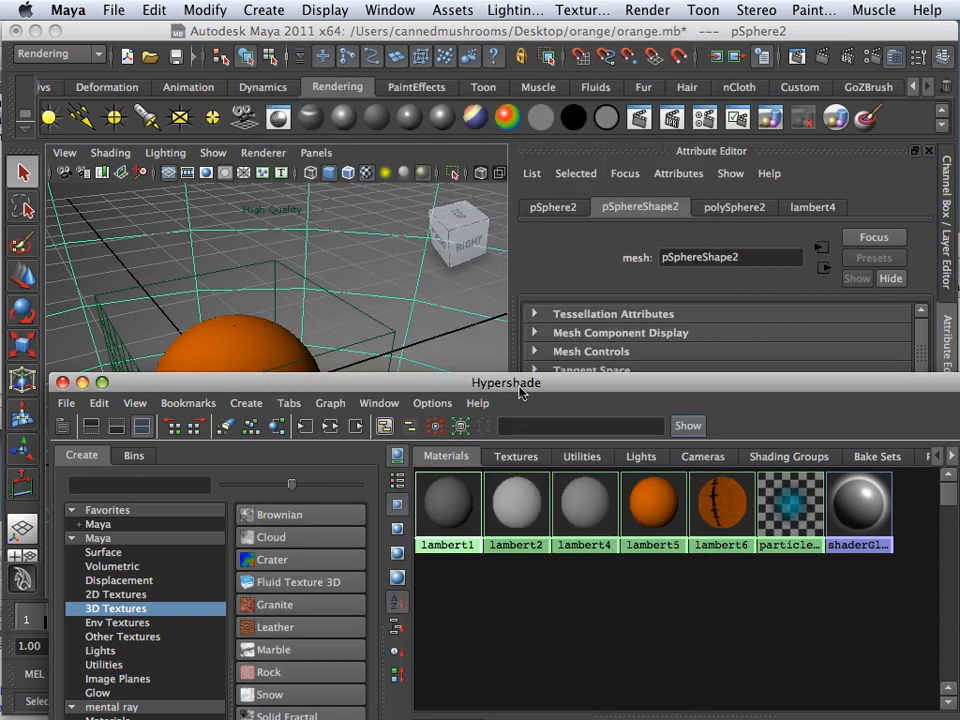
Create a polygon cone and move it to about -3.07 cm along Z, clear of the orange sphere
drag(520, 388, 855, 403)
alt+drag(313, 258, 354, 336)
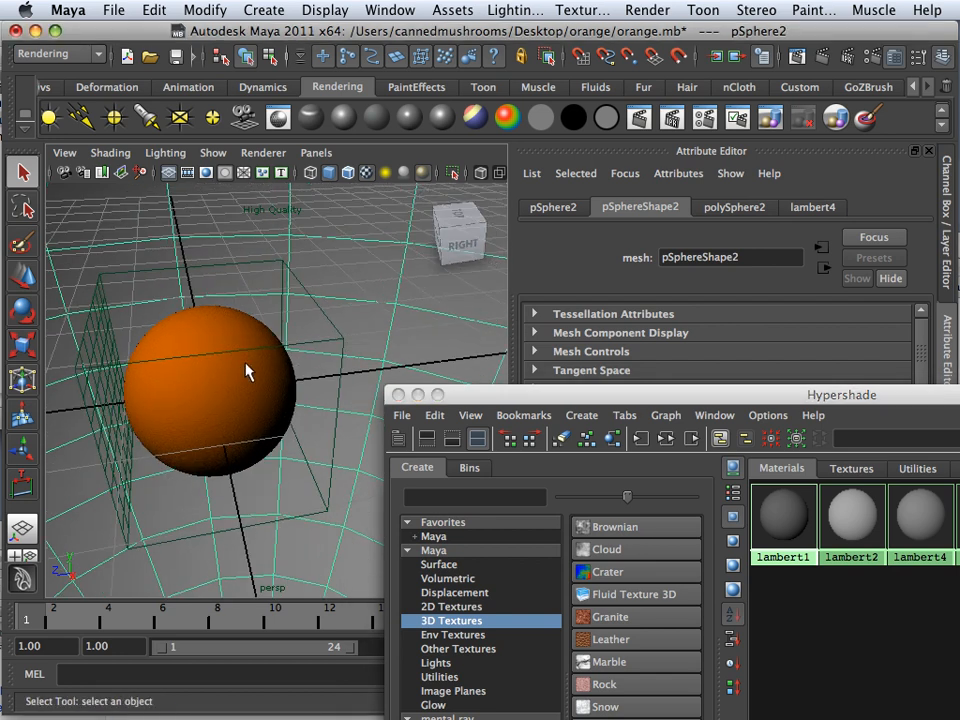
scroll(249, 362, down, 3)
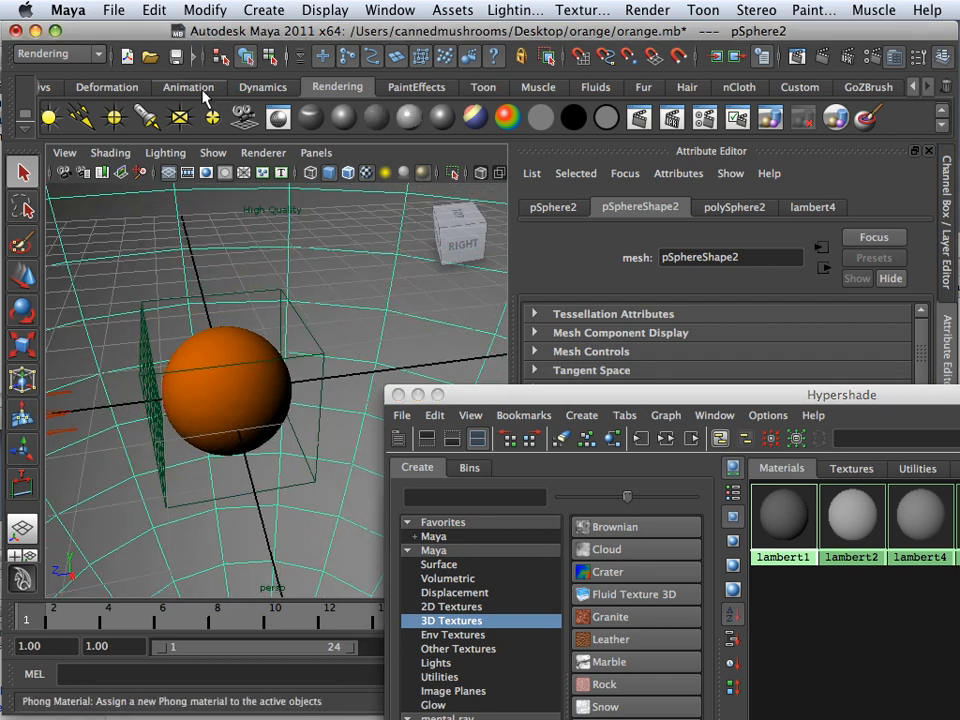
drag(125, 31, 167, 31)
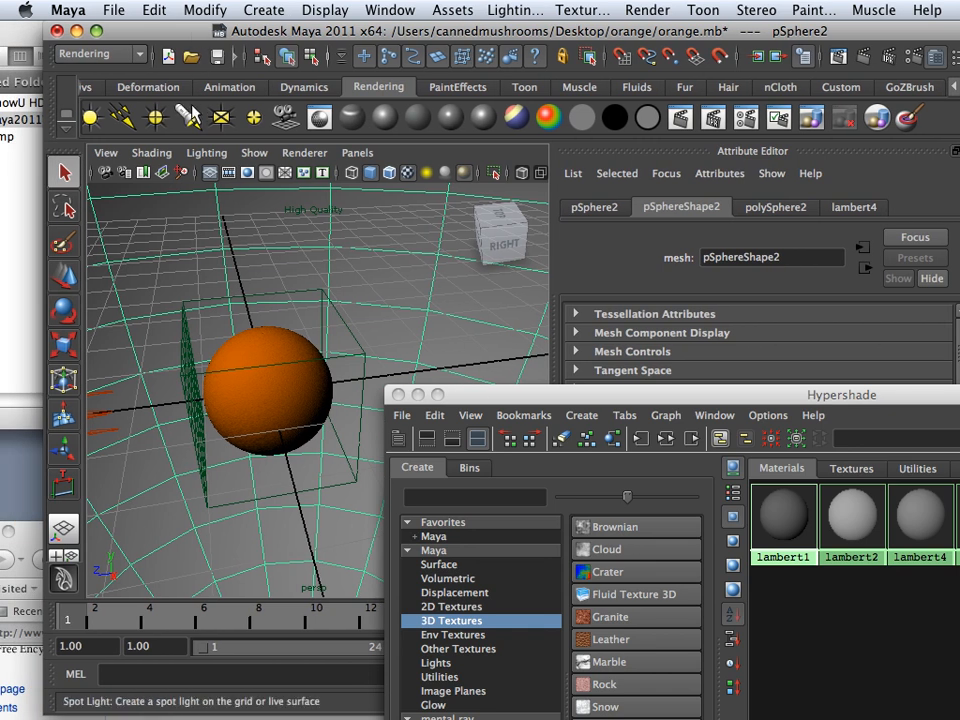
click(64, 112)
click(83, 188)
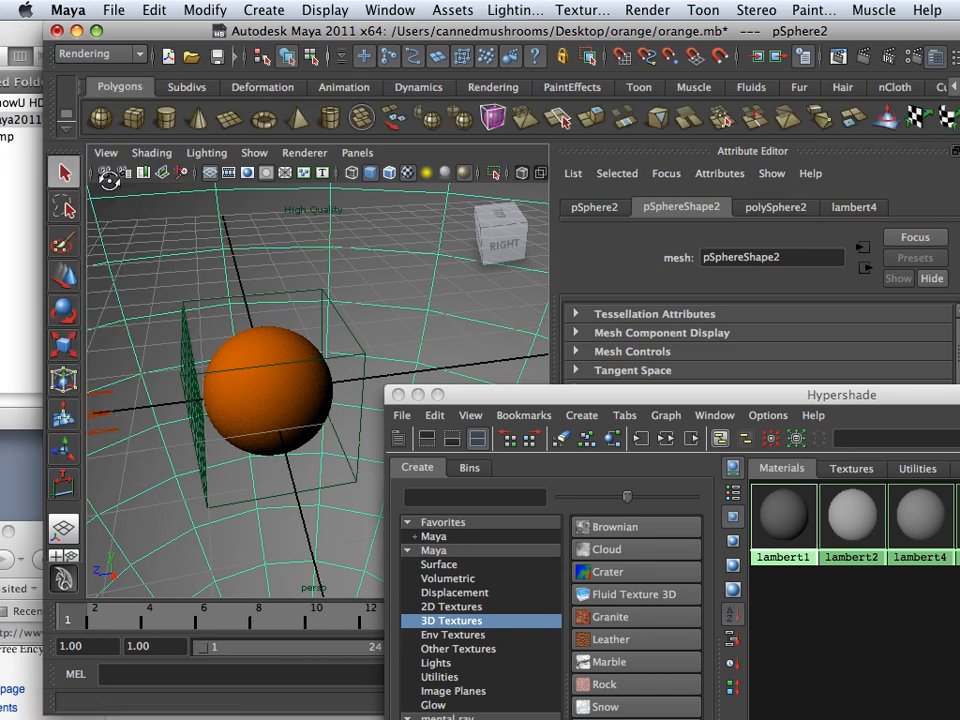
click(199, 118)
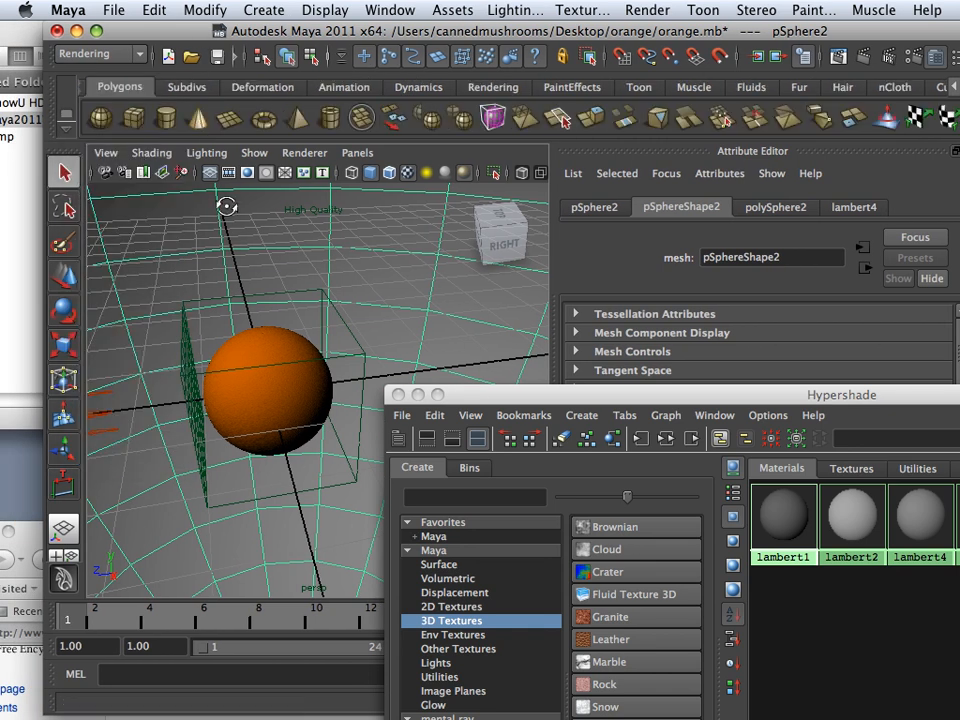
click(63, 275)
drag(205, 398, 393, 382)
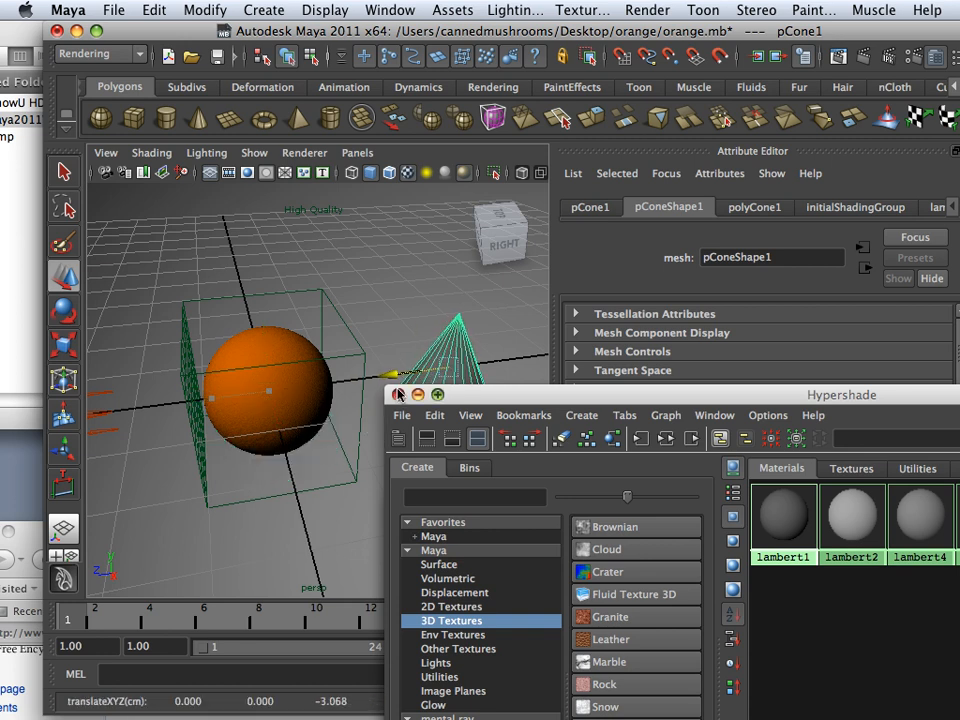
Assign the orange lambert5 material to the cone and inspect its bumpy surface from the side
alt+middle_drag(478, 308, 298, 316)
scroll(318, 334, up, 3)
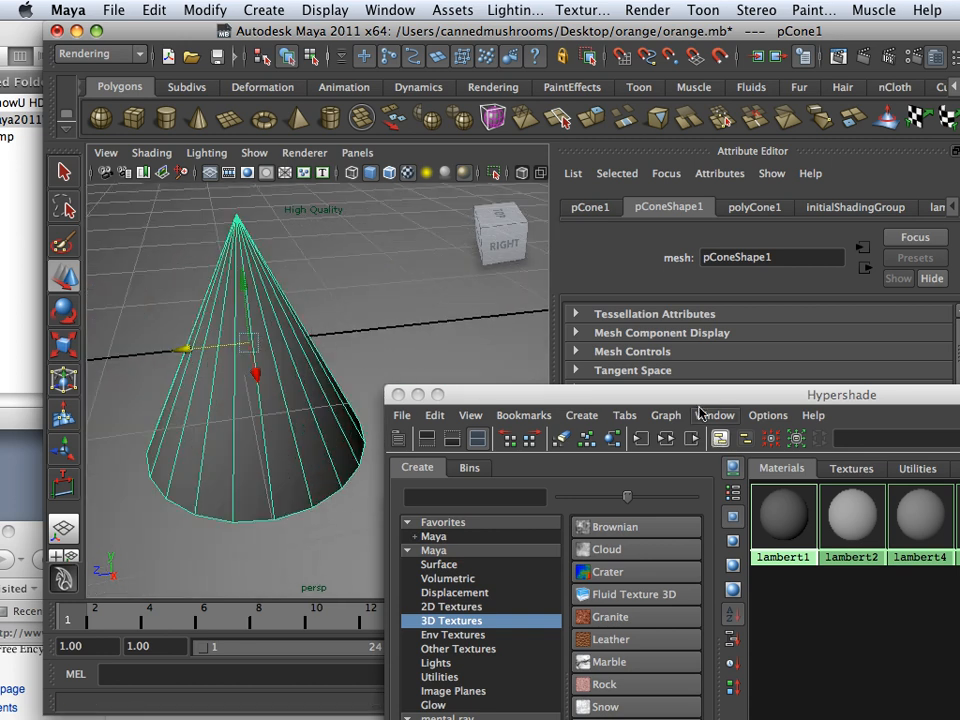
drag(715, 395, 309, 509)
middle_drag(582, 630, 300, 439)
click(364, 390)
alt+drag(364, 390, 191, 377)
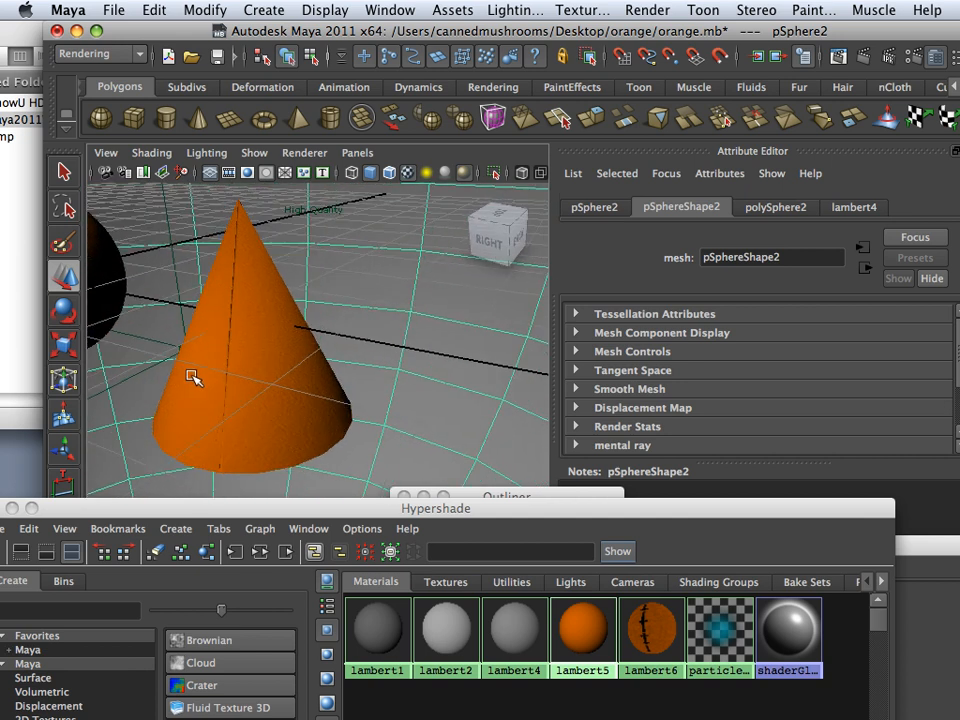
Delete the orange cone beside the orange sphere
click(197, 377)
key(Delete)
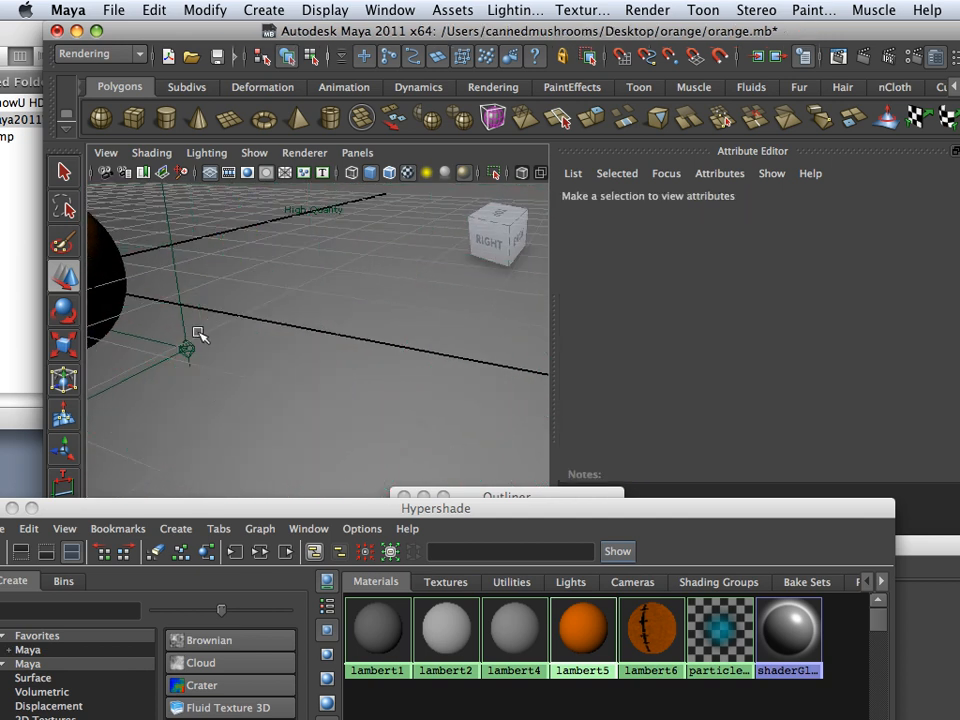
mouse_move(197, 334)
alt+mouse_down()
mouse_move(306, 392)
mouse_move(188, 341)
alt+mouse_up()
alt+right_drag(188, 341, 354, 358)
alt+drag(230, 342, 334, 375)
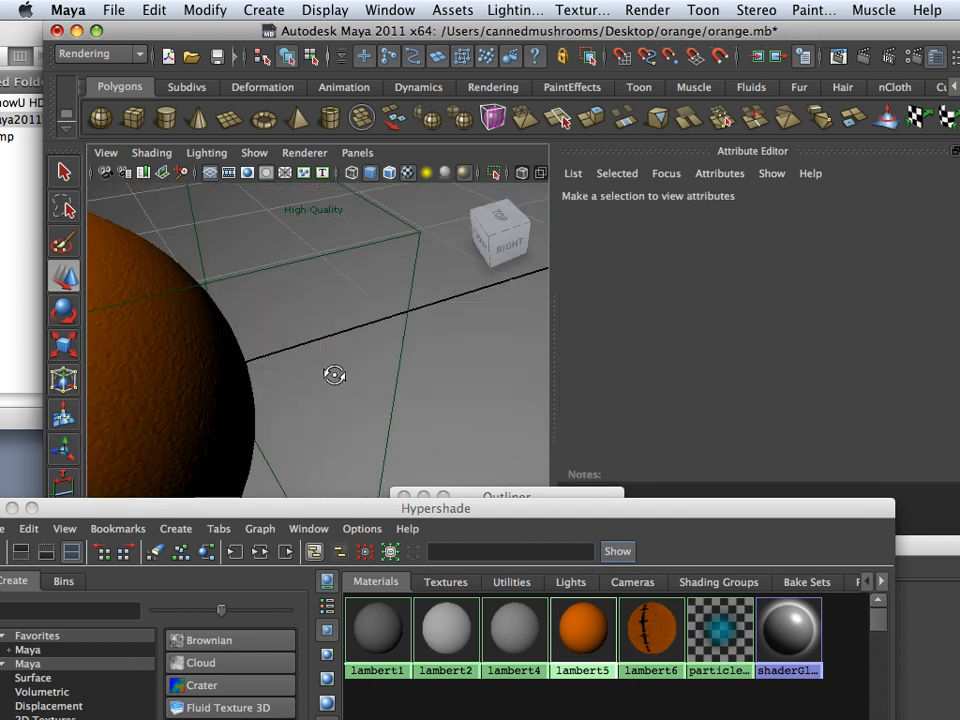
alt+right_drag(334, 375, 180, 360)
alt+middle_drag(180, 360, 339, 332)
alt+right_drag(339, 332, 318, 341)
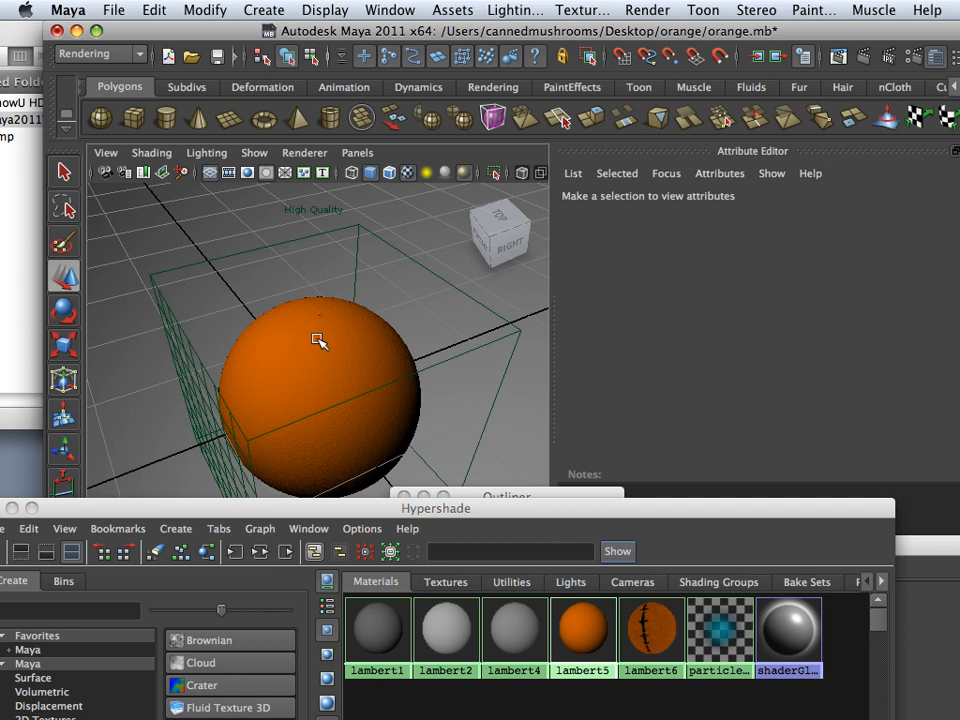
Select the orange sphere and examine its radius and subdivision settings in the polySphere1 inputs of the Channel Box
click(340, 402)
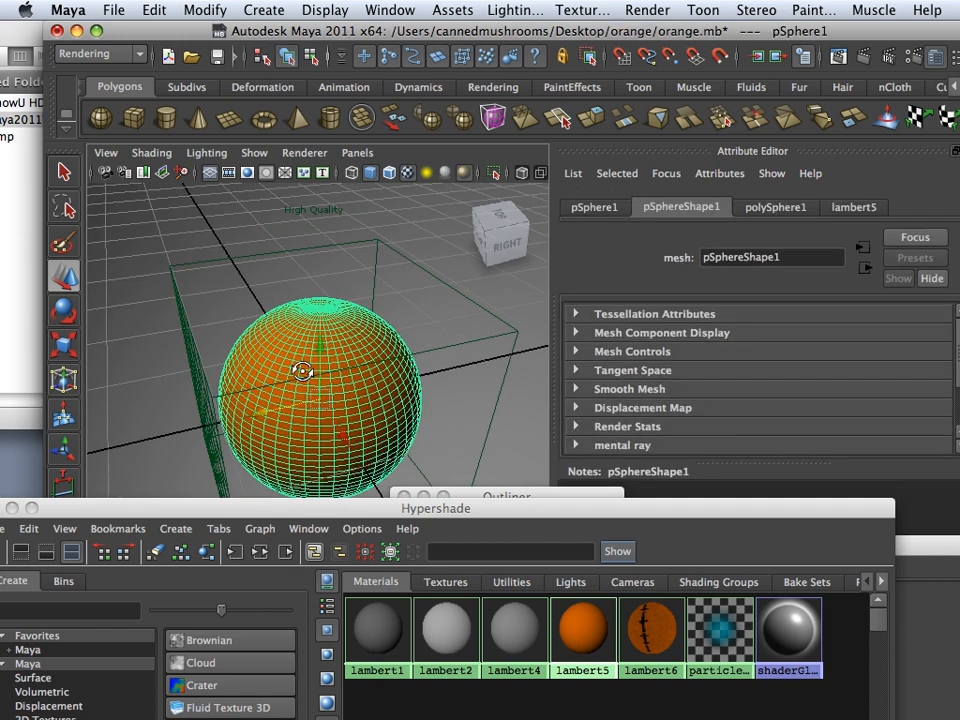
alt+drag(302, 371, 279, 306)
alt+right_drag(279, 306, 309, 438)
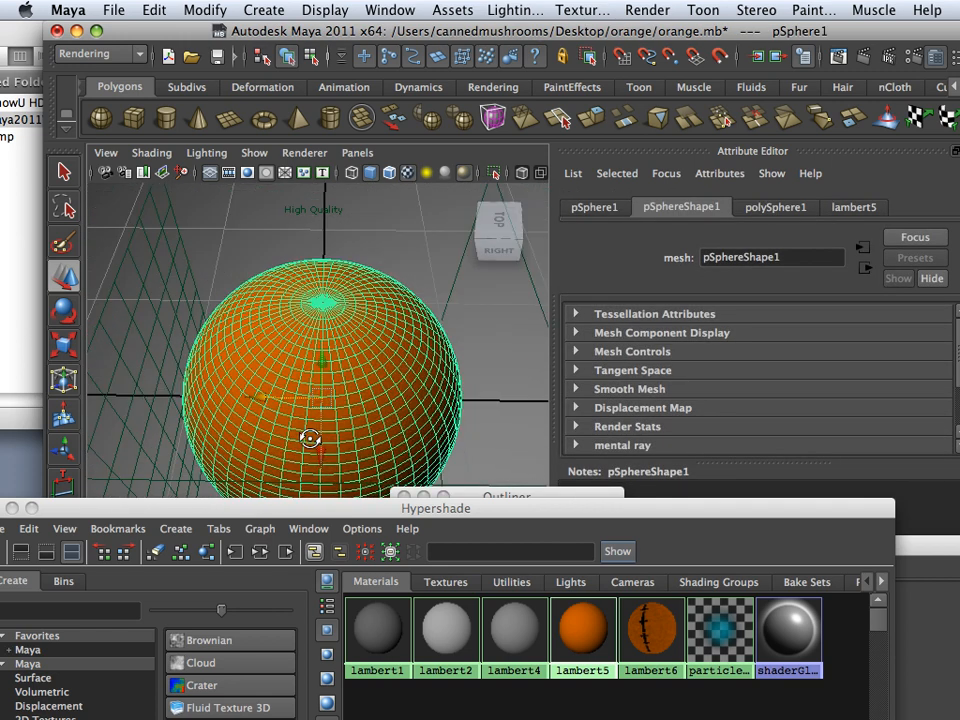
drag(946, 28, 888, 27)
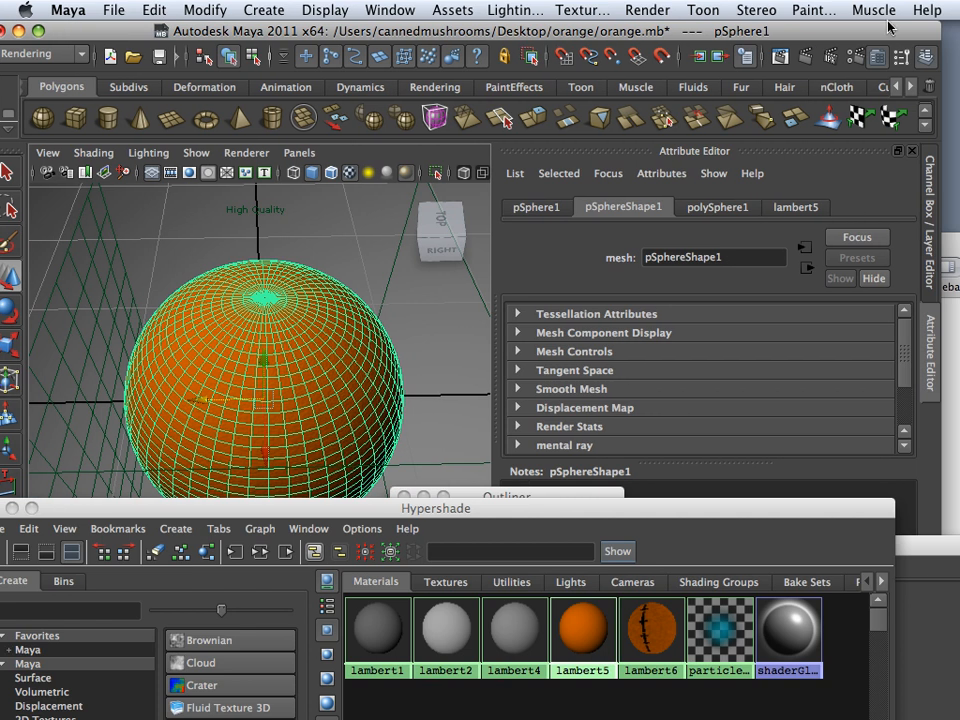
click(925, 62)
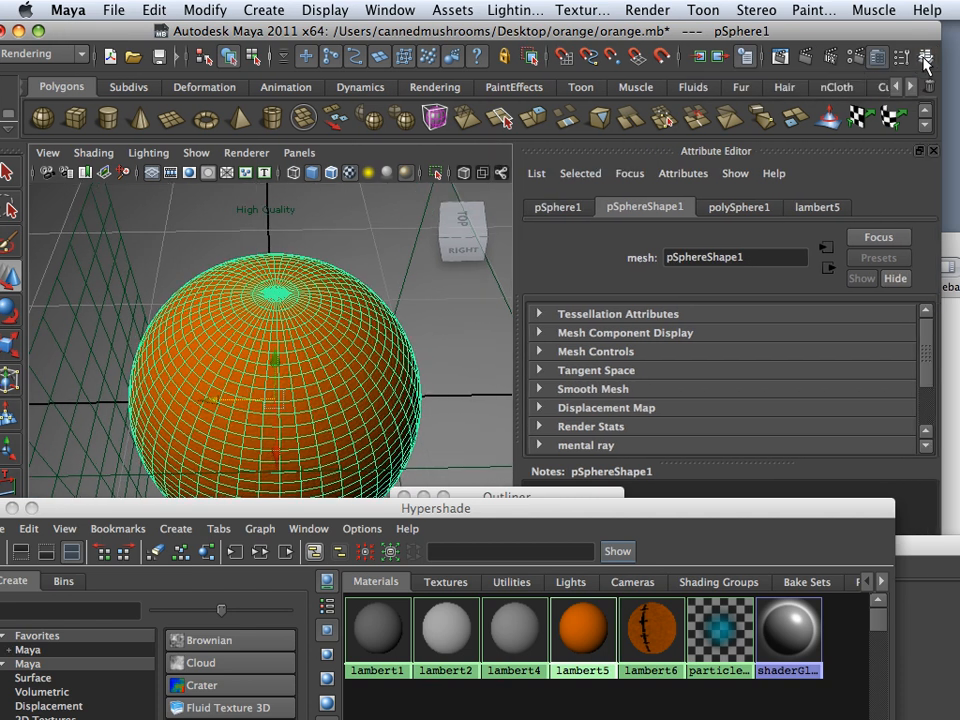
click(925, 62)
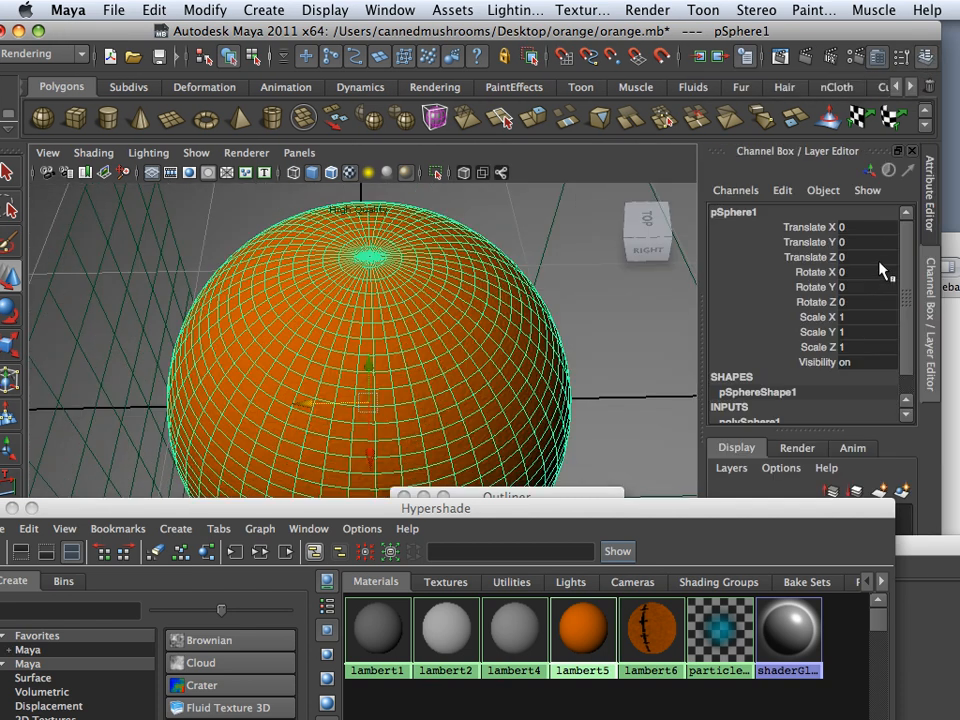
scroll(904, 228, down, 2)
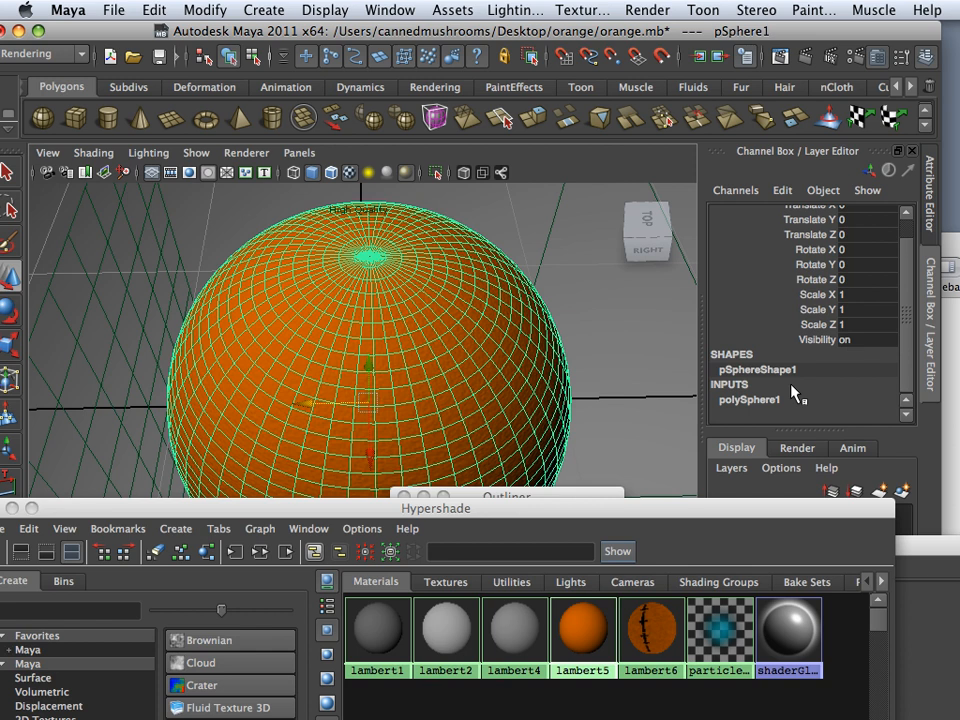
click(710, 400)
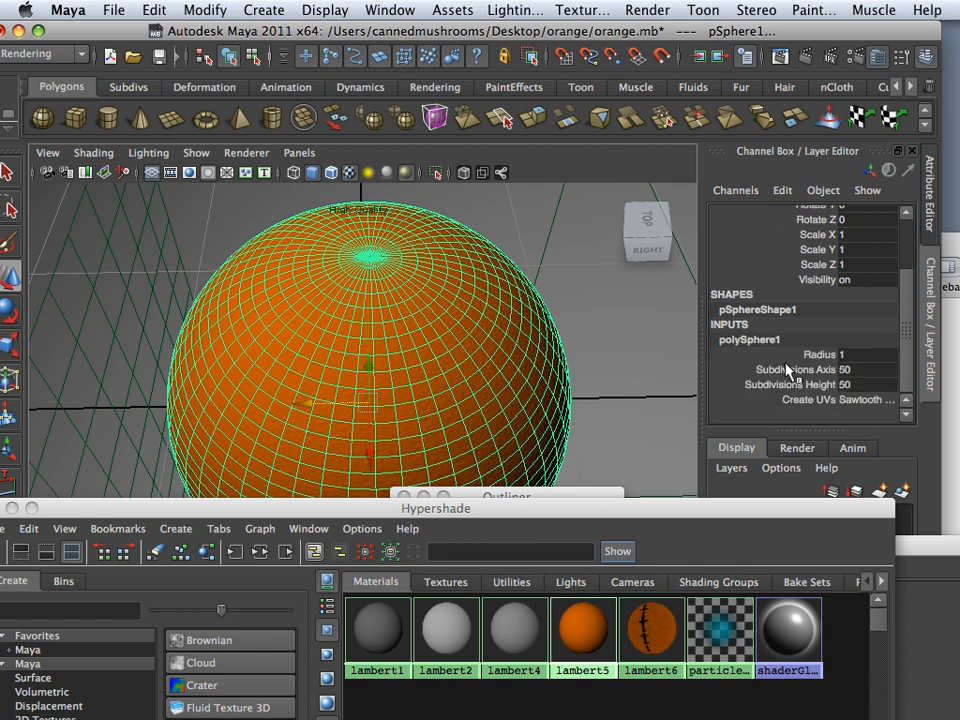
click(783, 379)
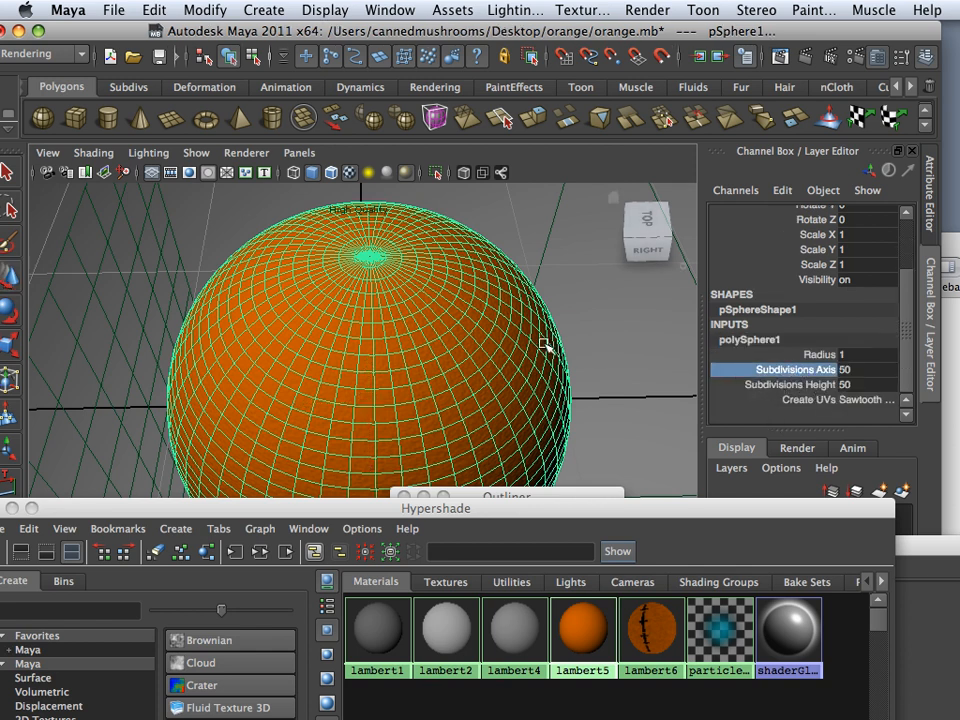
Open the mental ray batch bake options, select the orange sphere as the object to bake, and close the options window
click(626, 364)
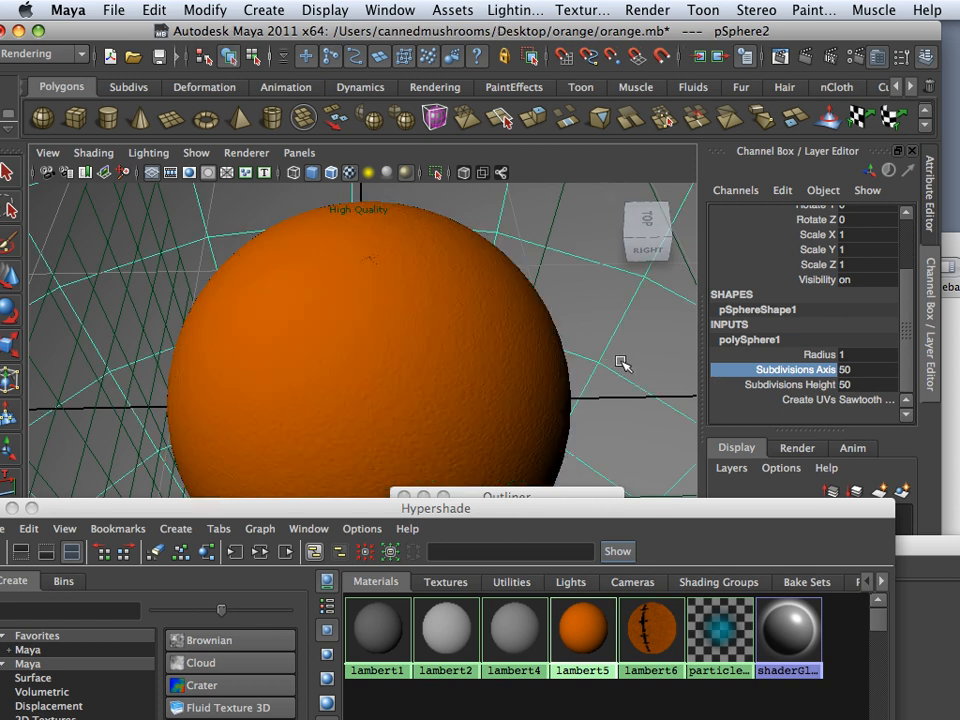
scroll(558, 360, down, 4)
alt+drag(553, 360, 561, 328)
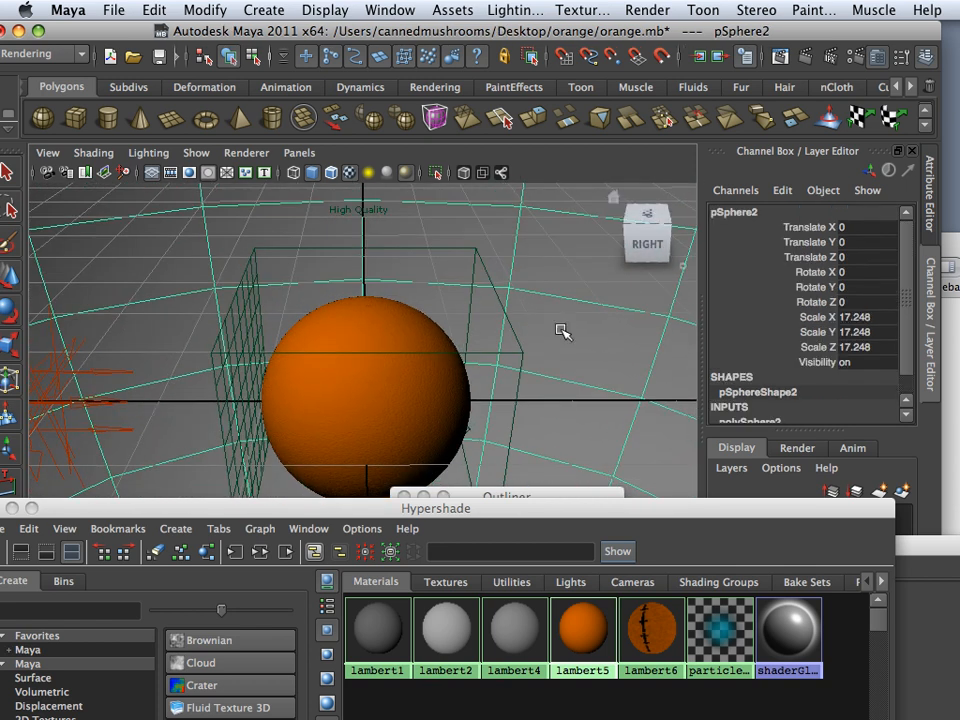
click(499, 10)
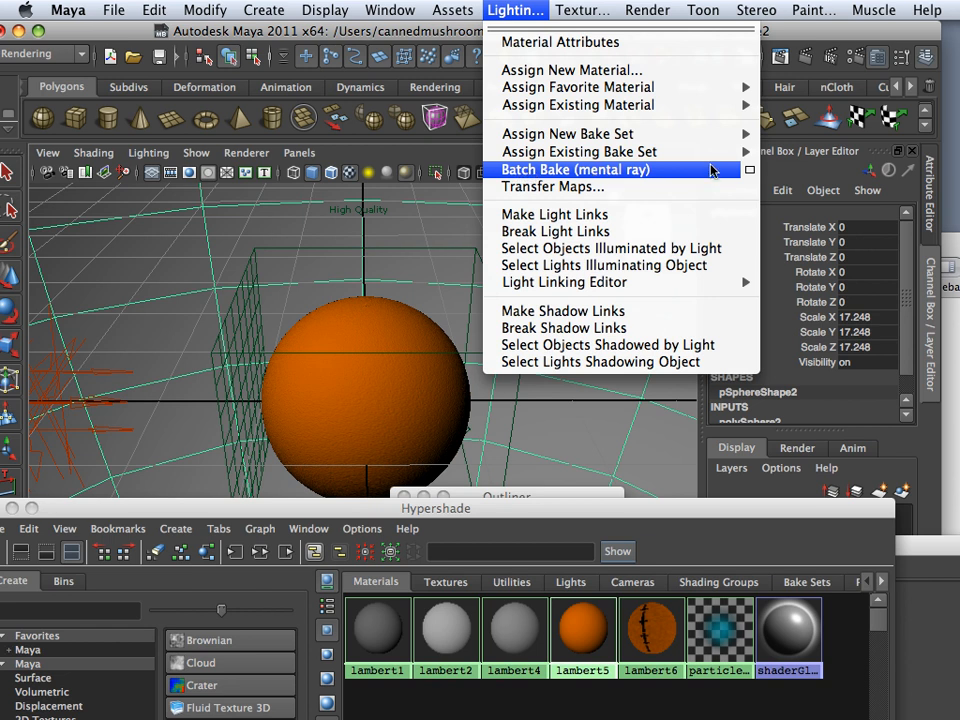
click(750, 170)
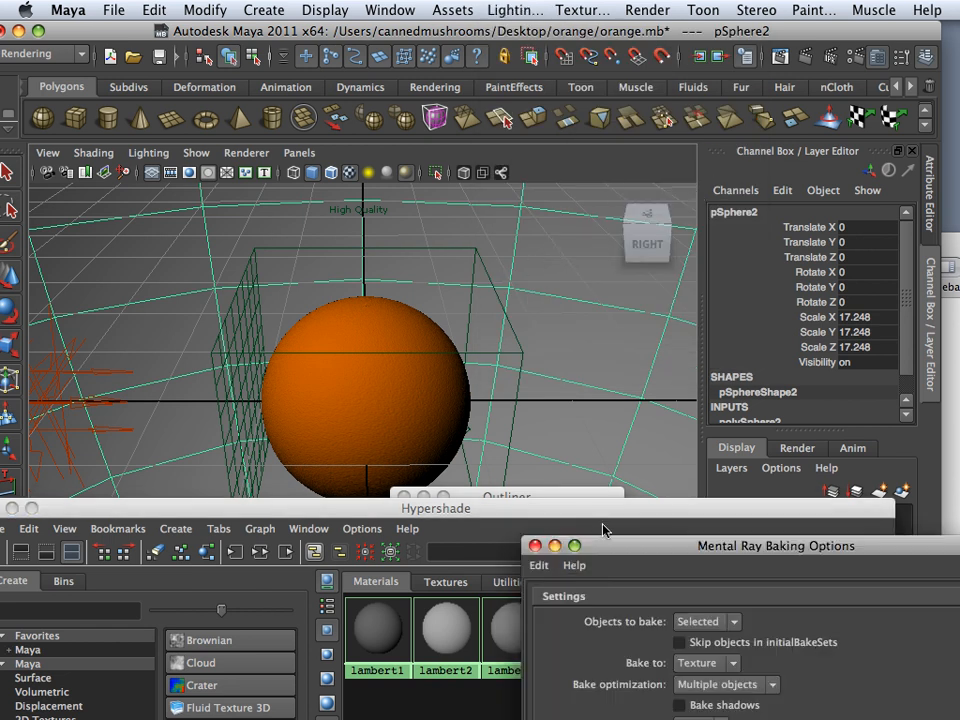
drag(606, 548, 296, 185)
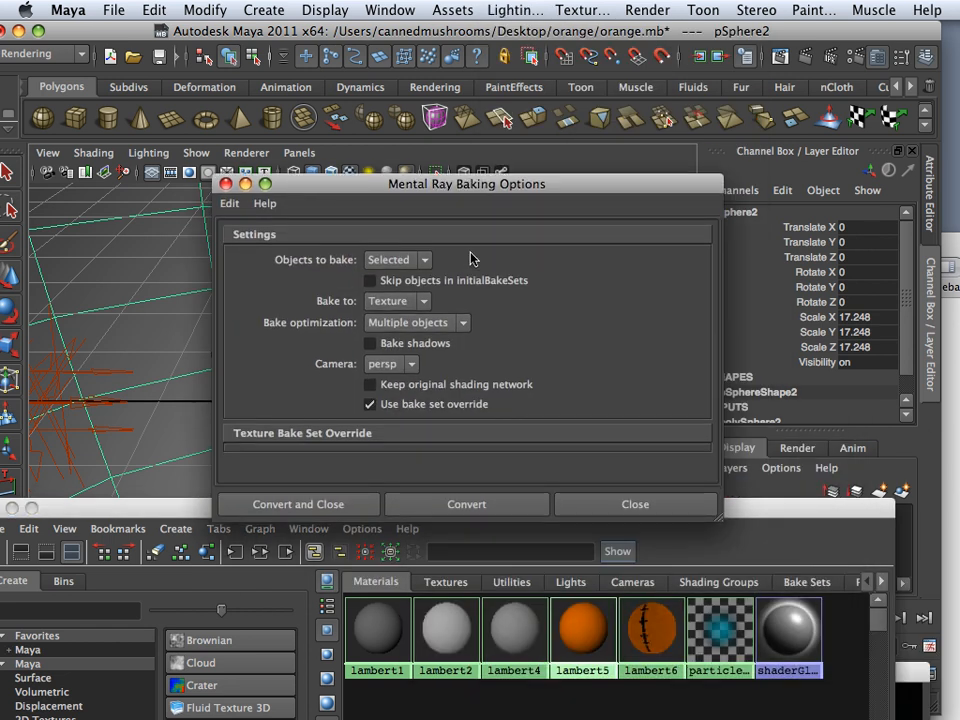
drag(387, 188, 653, 188)
click(405, 381)
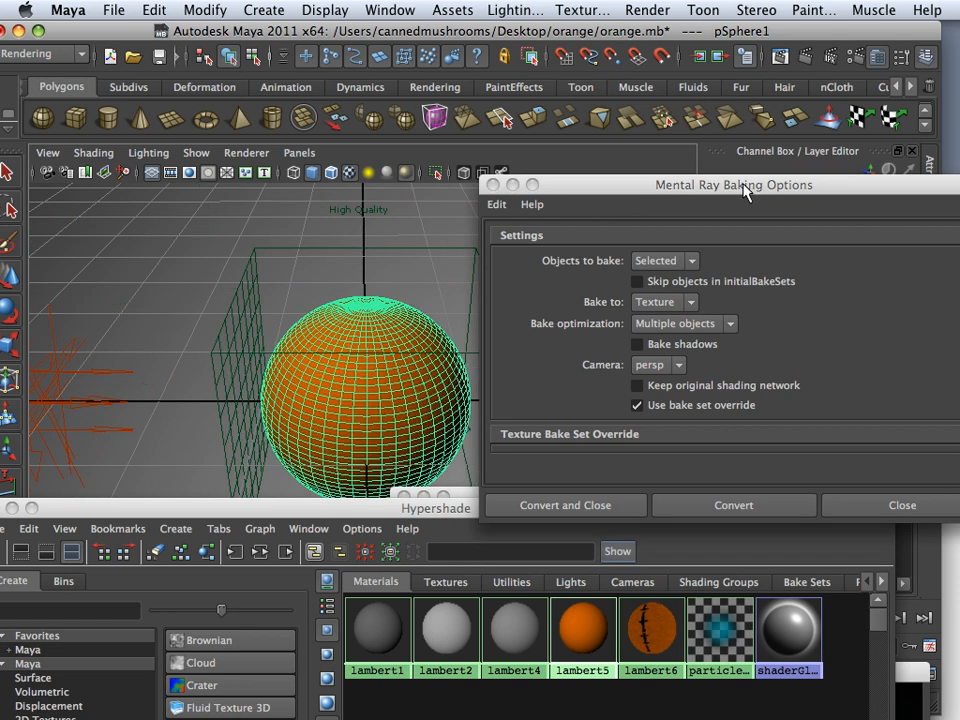
drag(712, 183, 385, 138)
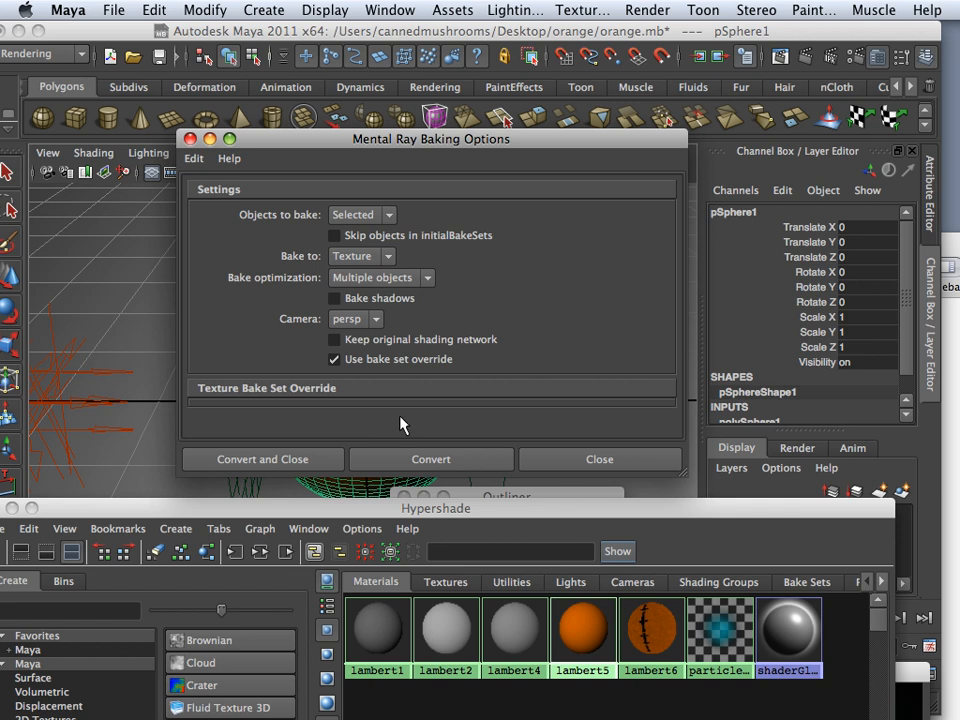
click(187, 139)
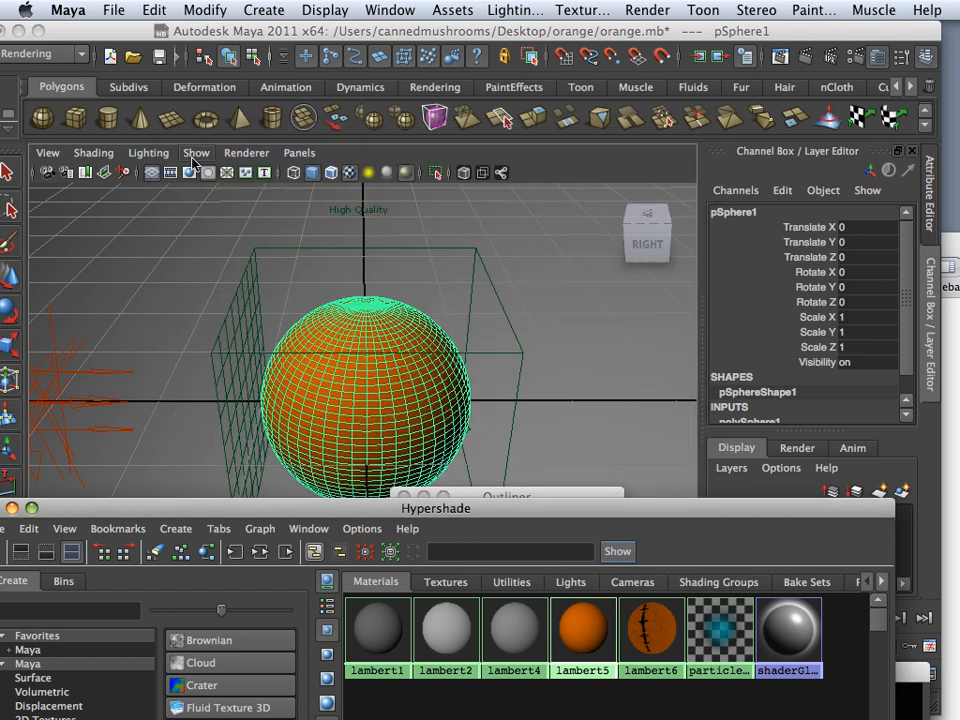
Reopen the mental ray batch bake options and review the texture bake set override, from color mode, prefix and resolution to UV range
click(512, 10)
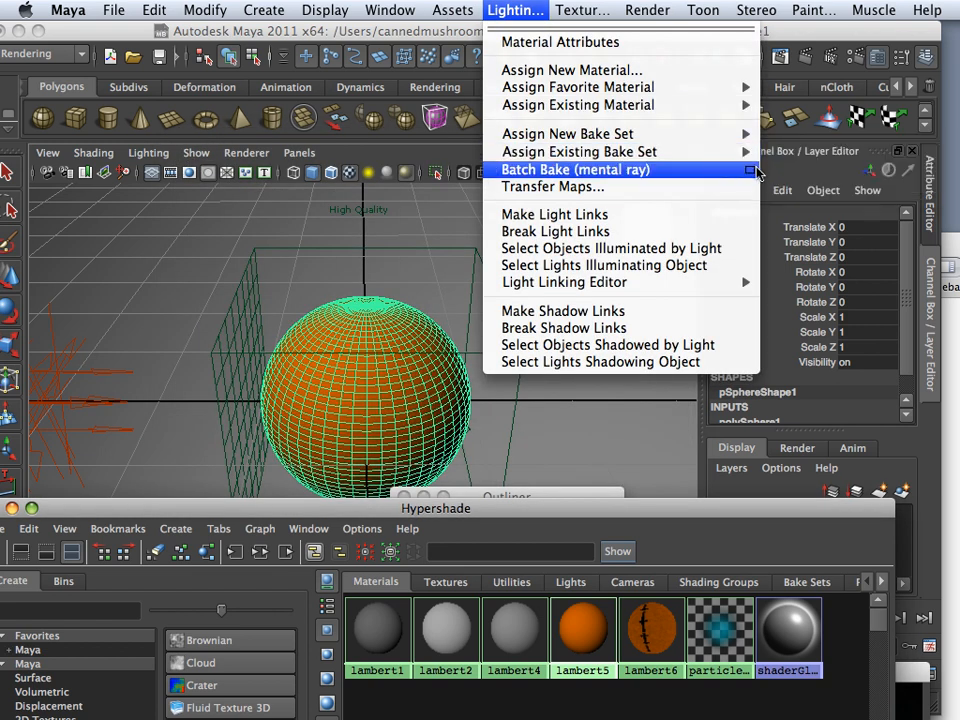
click(686, 169)
scroll(441, 379, down, 2)
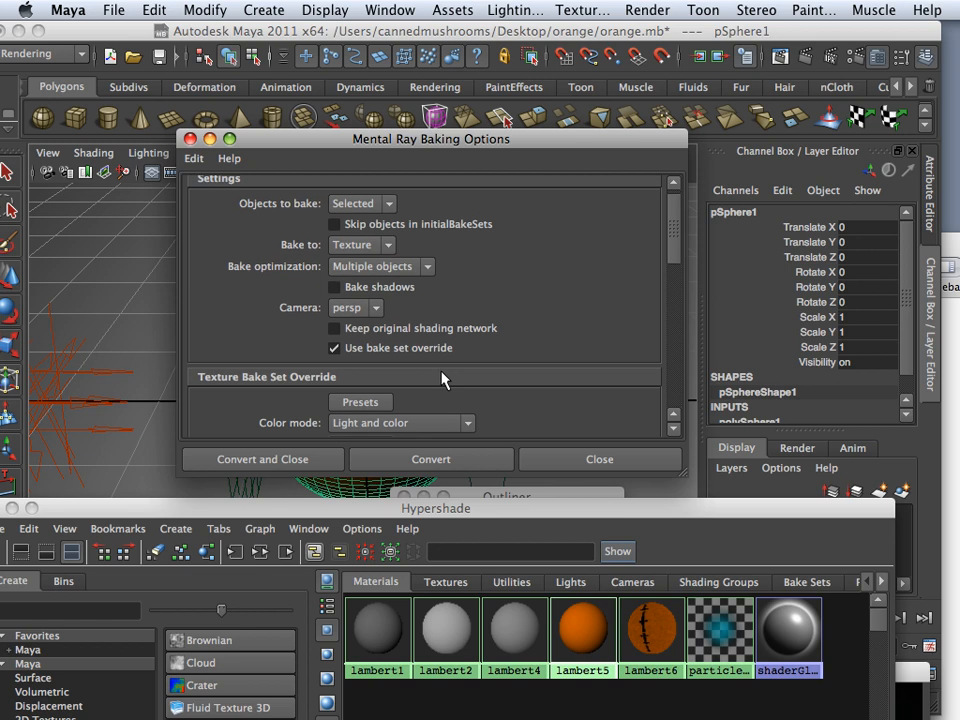
scroll(322, 357, down, 1)
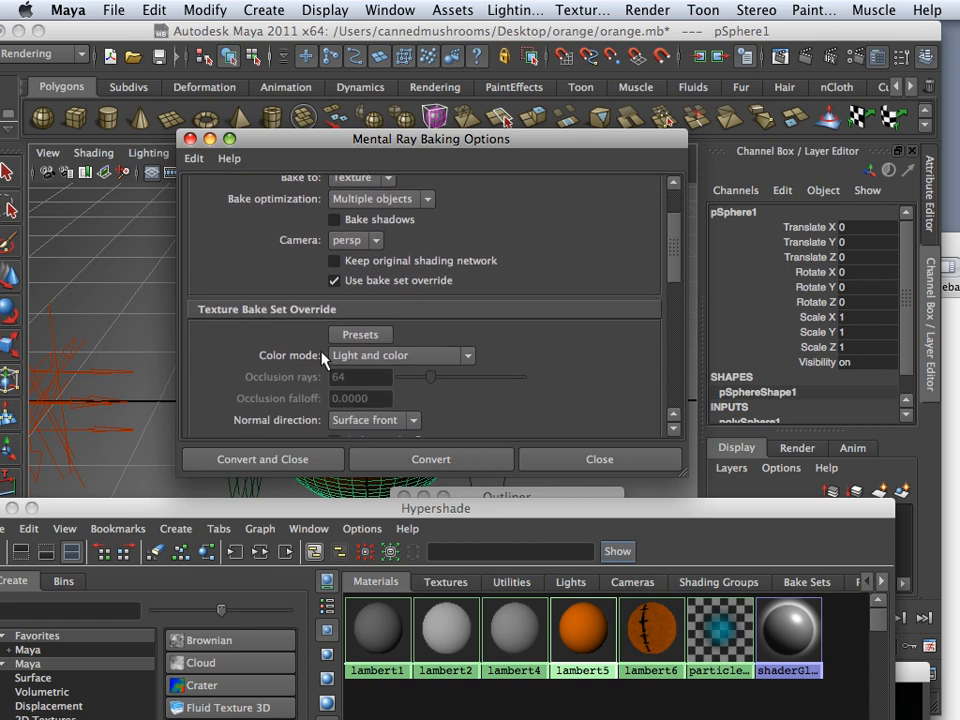
scroll(368, 357, down, 4)
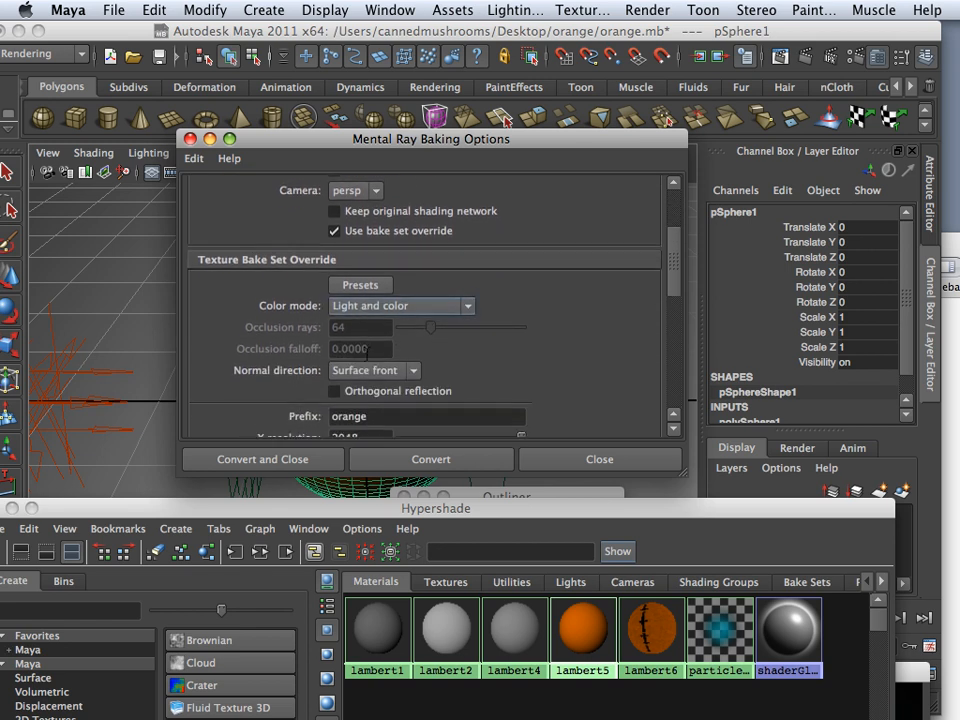
scroll(368, 357, down, 1)
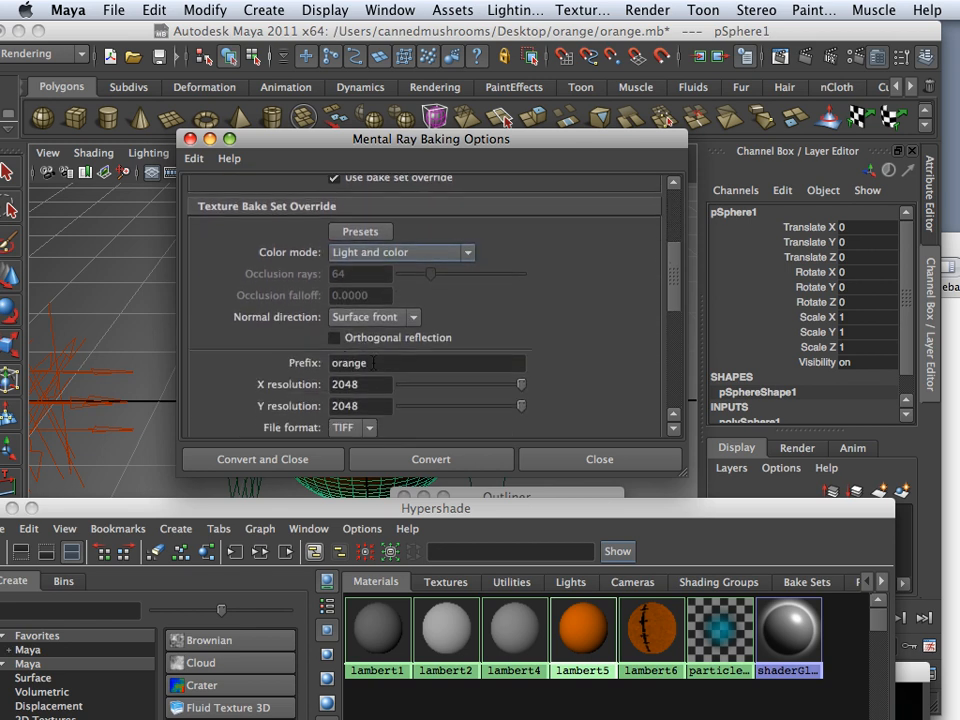
scroll(373, 362, down, 3)
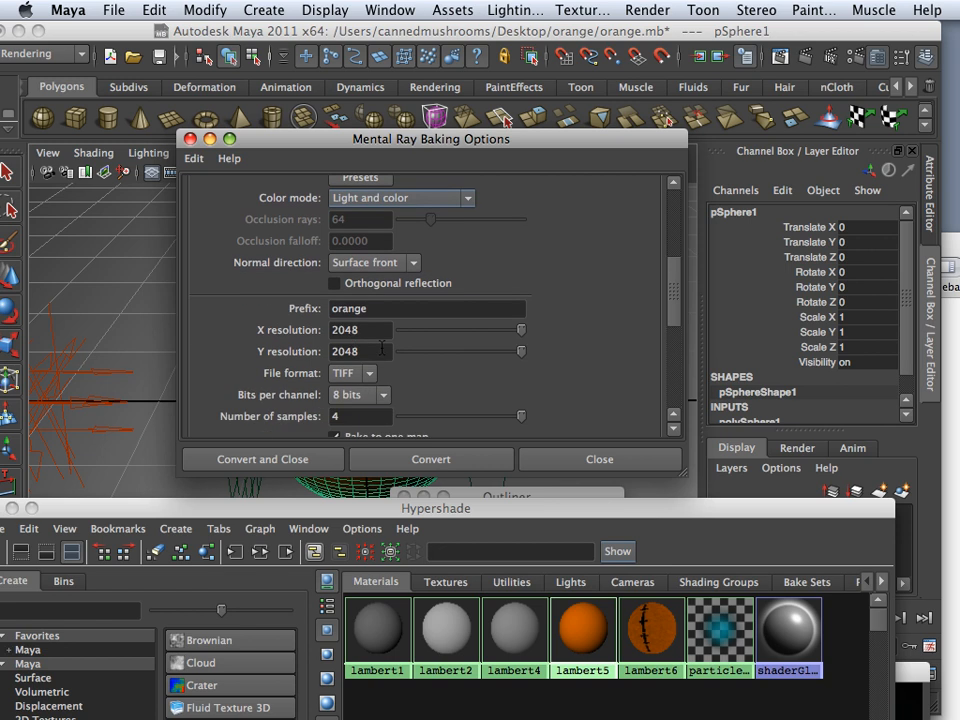
scroll(381, 350, down, 2)
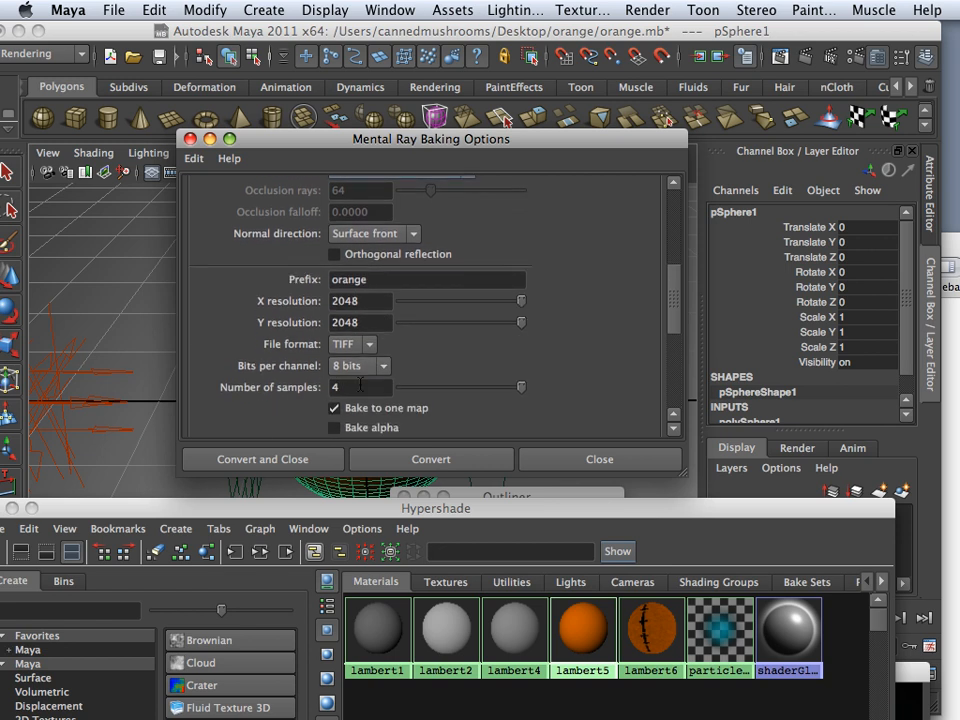
scroll(360, 385, down, 4)
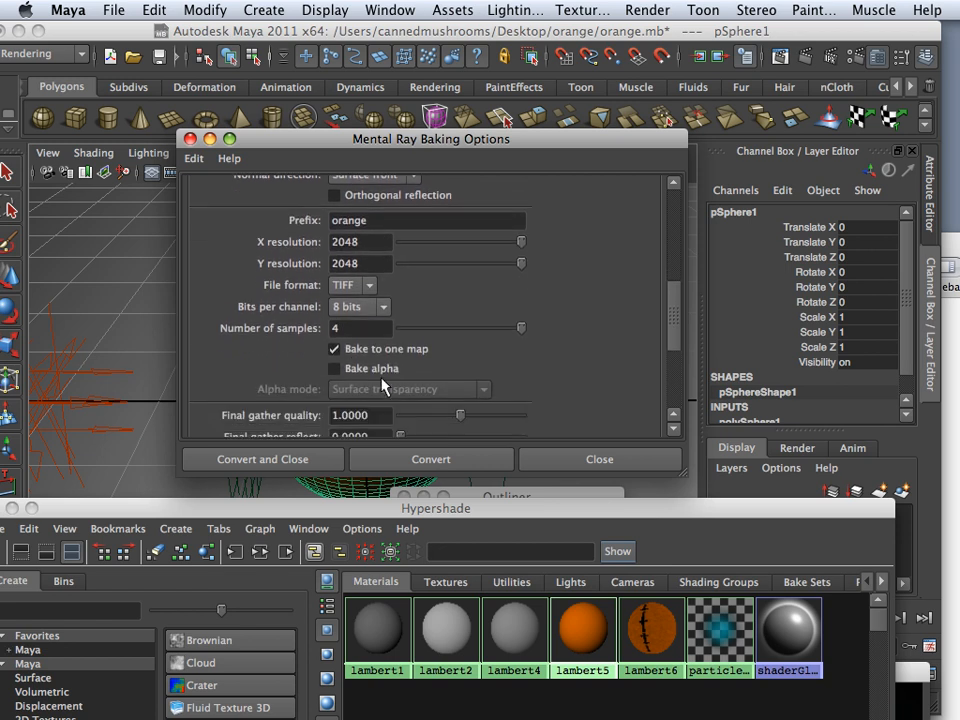
scroll(381, 385, down, 4)
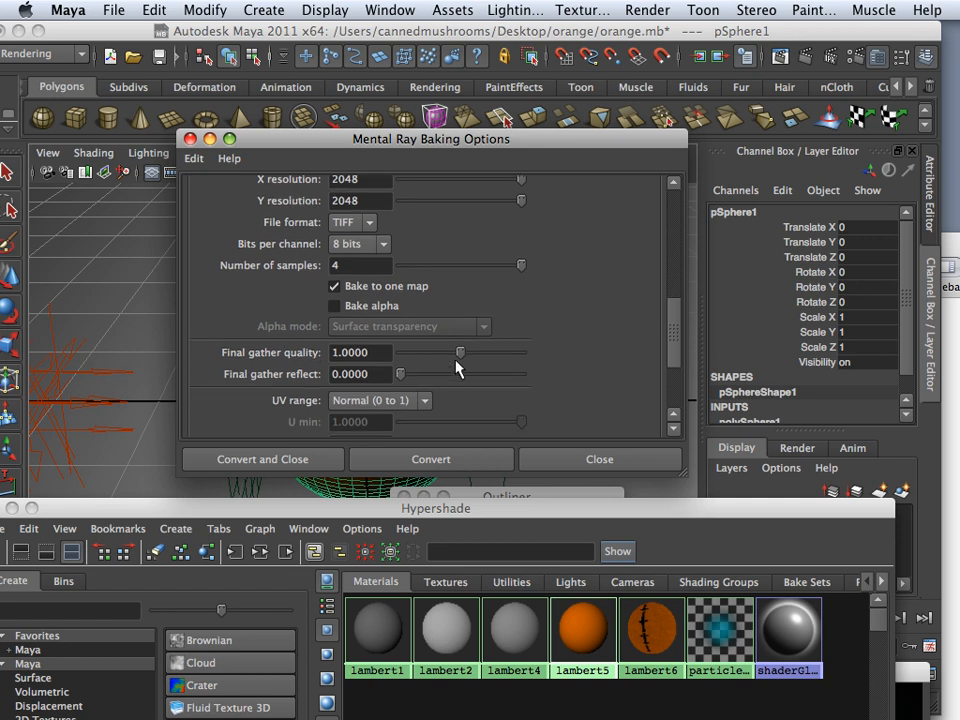
scroll(475, 360, down, 2)
scroll(455, 349, down, 4)
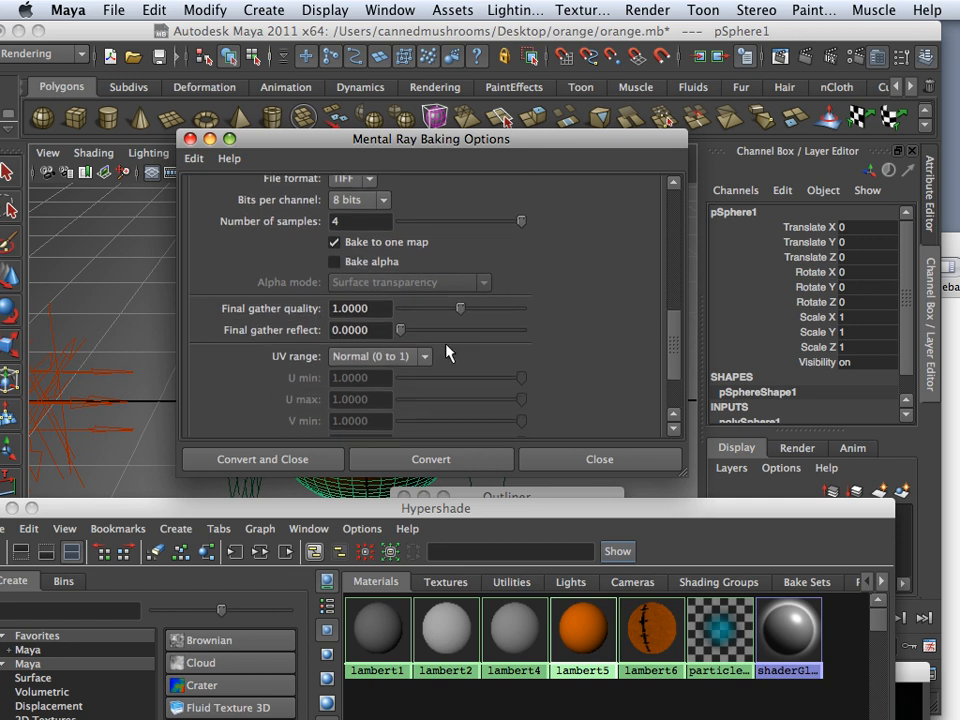
scroll(376, 322, down, 3)
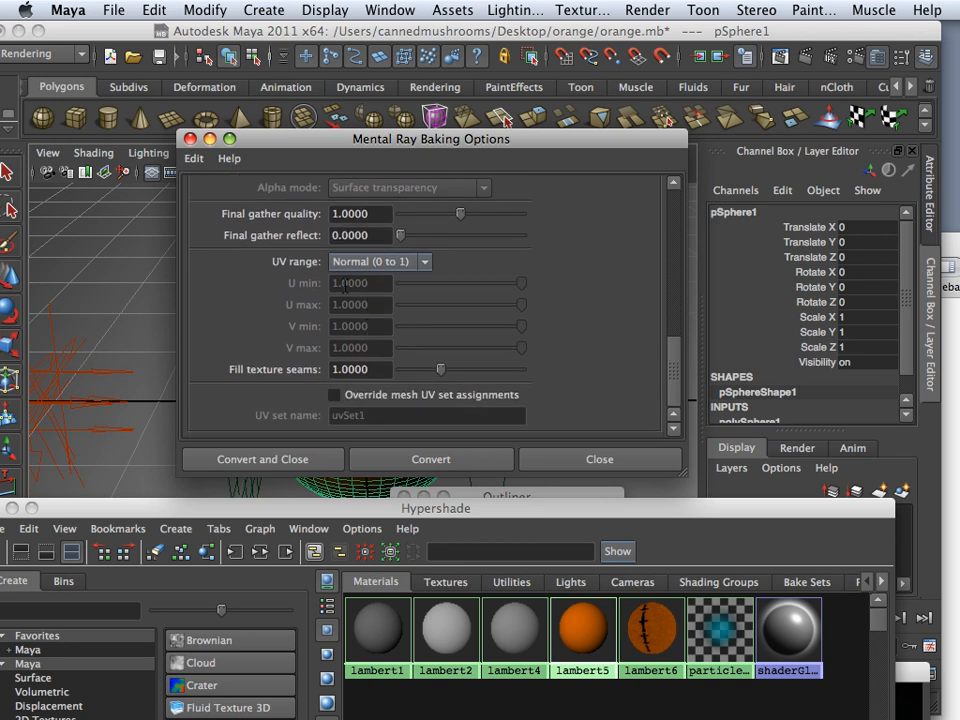
Set the current Maya project to the orange folder on the Desktop
click(113, 10)
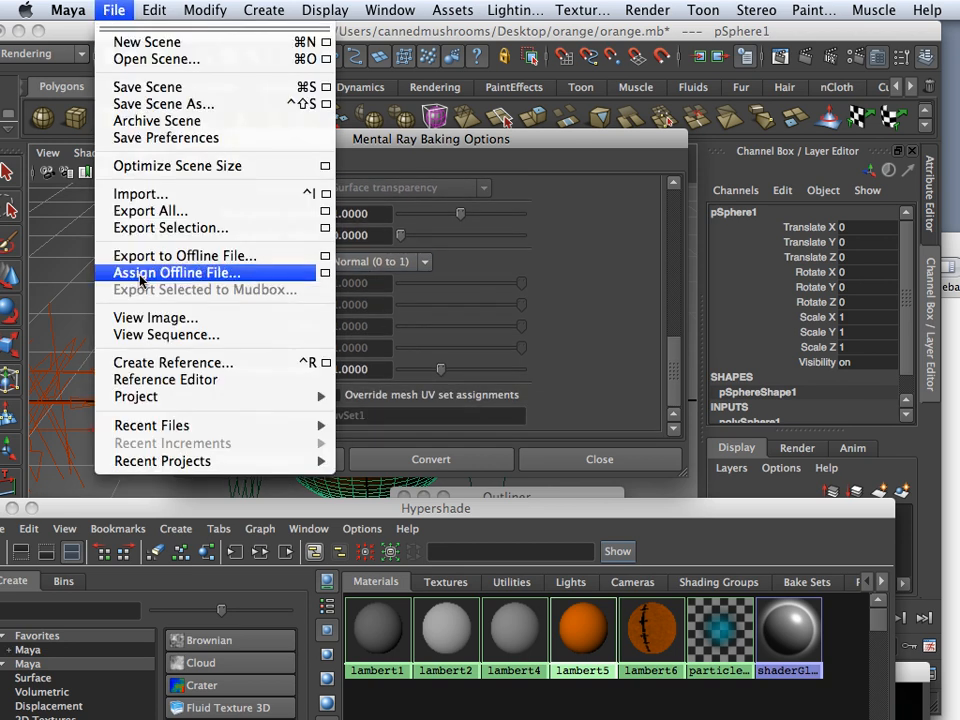
mouse_move(300, 402)
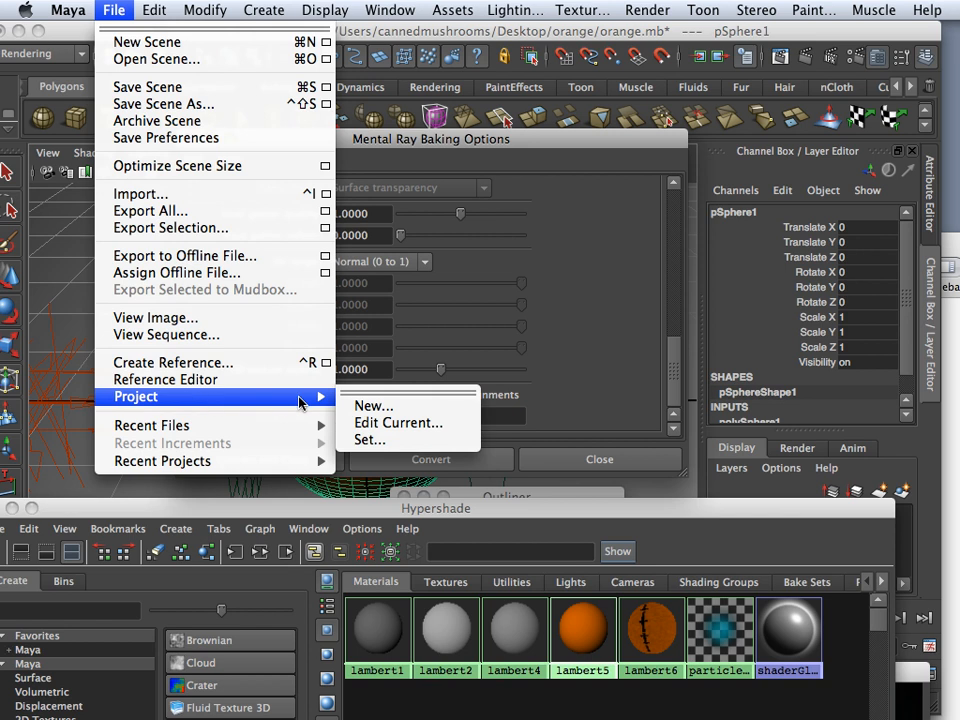
click(382, 438)
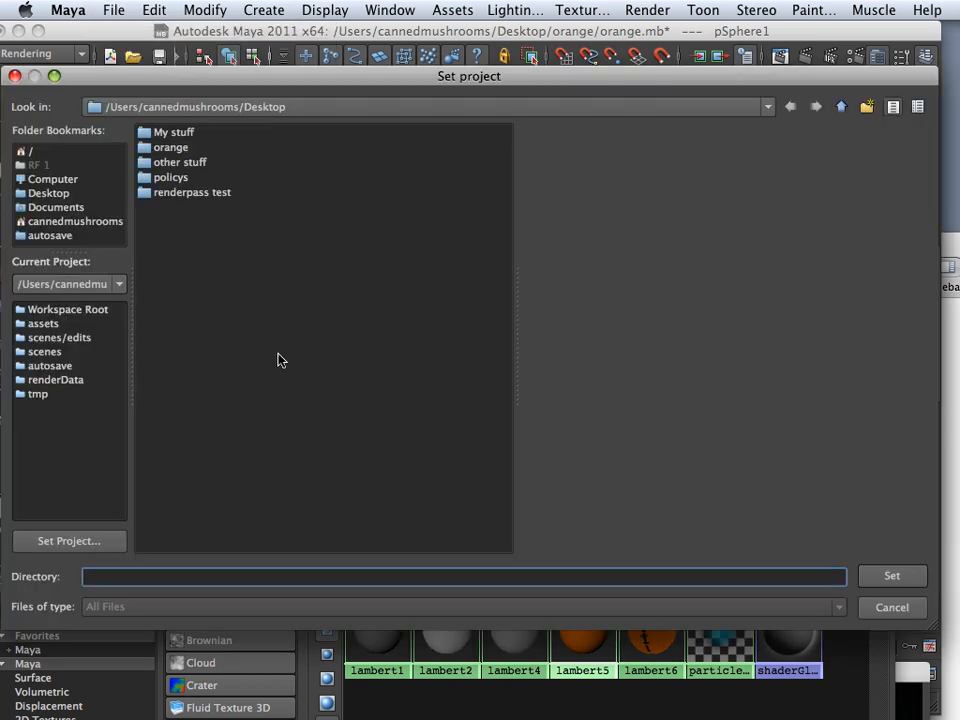
click(50, 194)
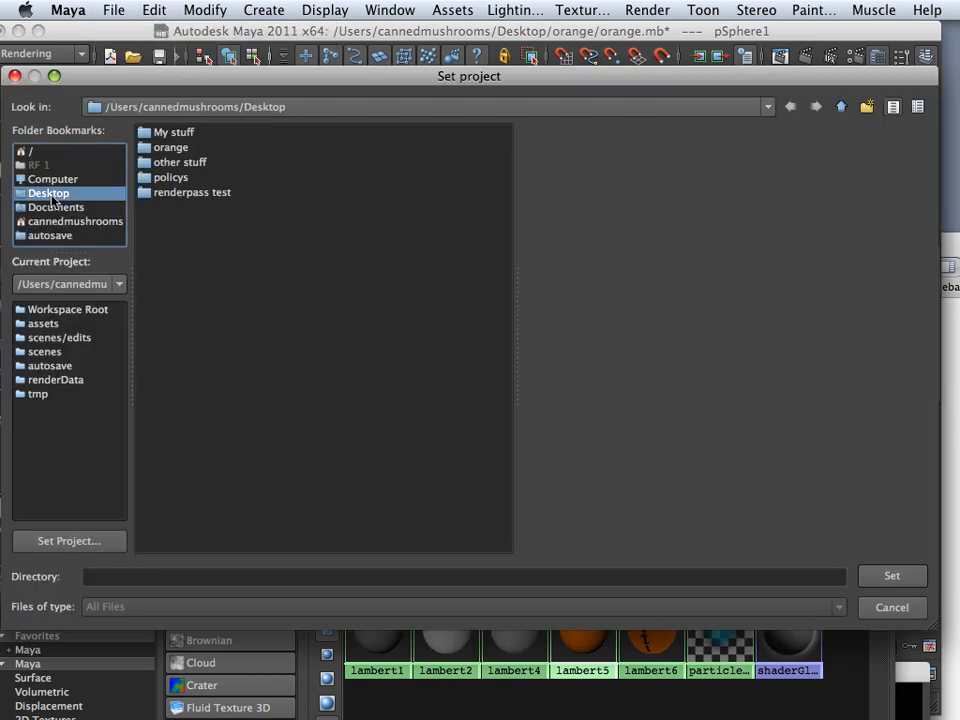
double_click(165, 148)
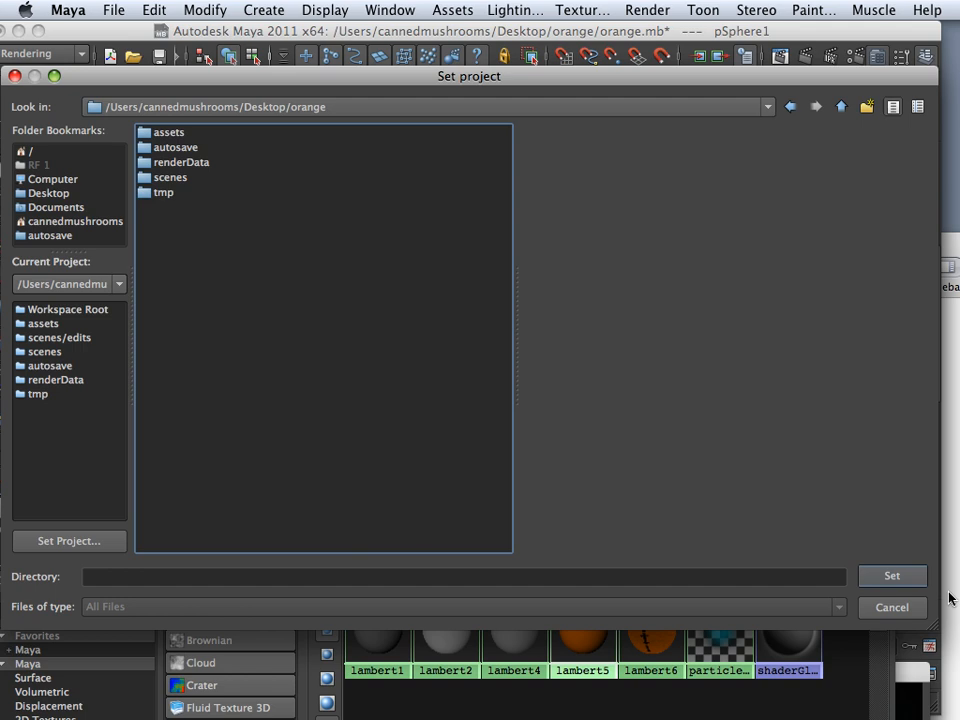
click(912, 580)
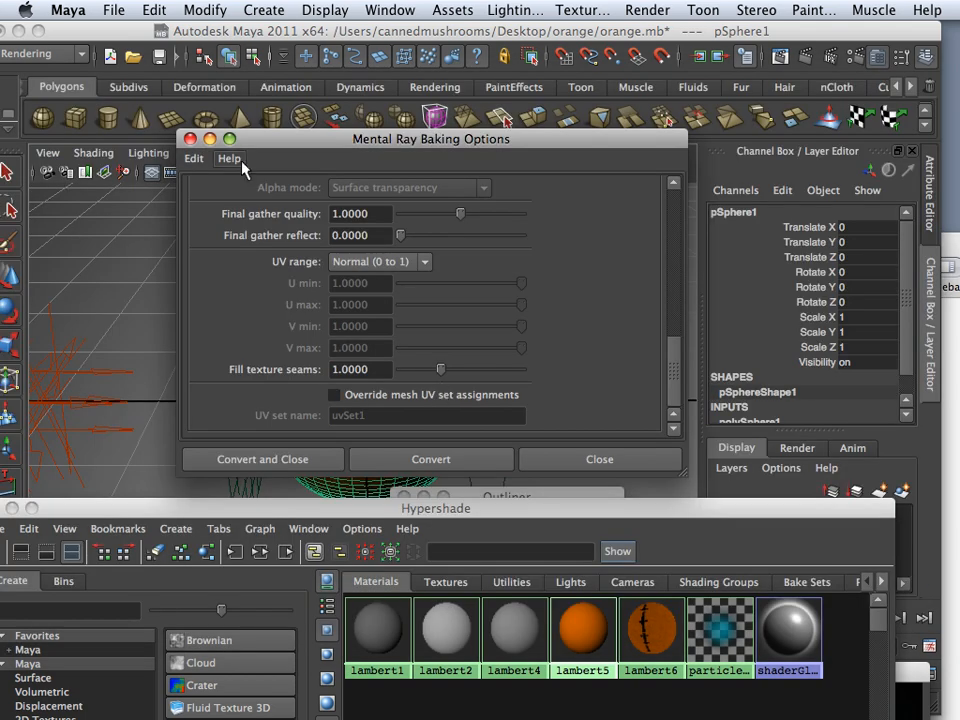
Save the scene as orange.mb in the Desktop's orange folder, replacing the existing file
click(118, 28)
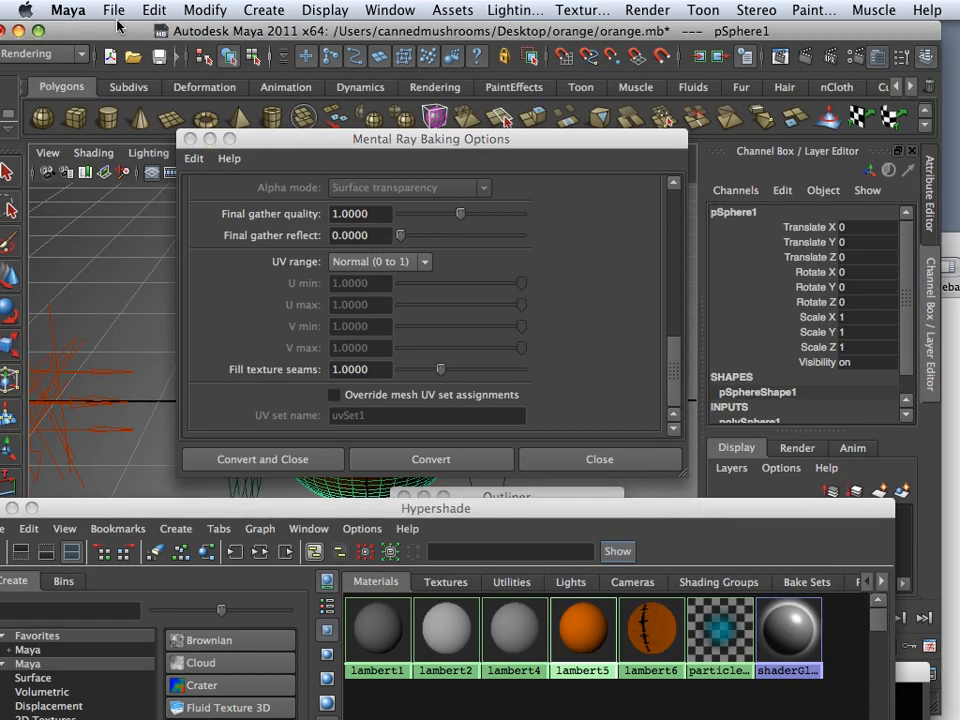
click(113, 12)
click(186, 99)
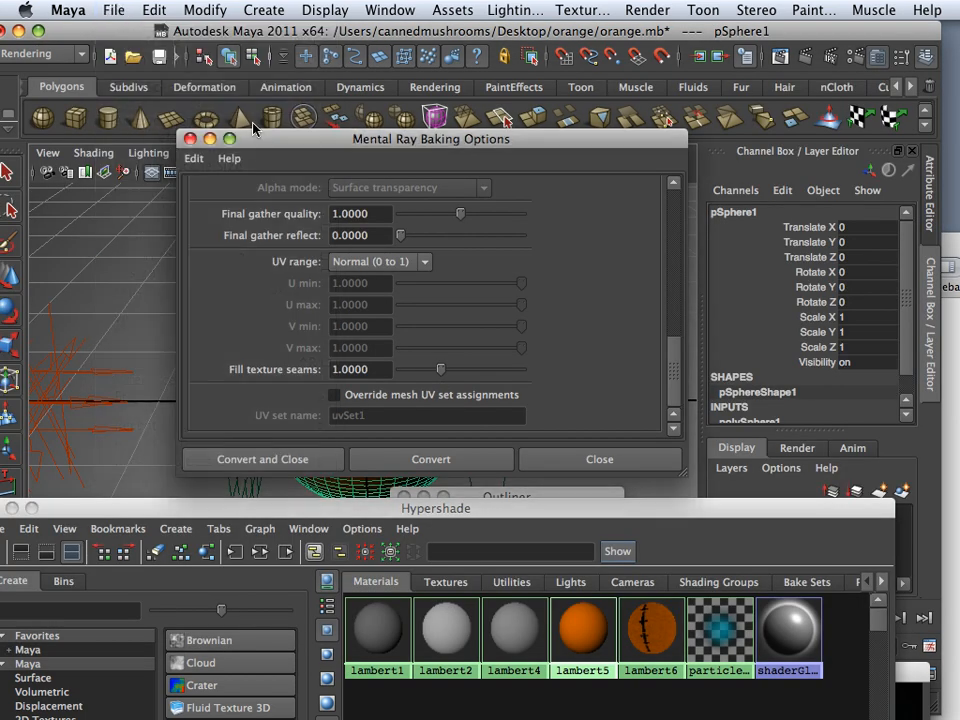
click(160, 163)
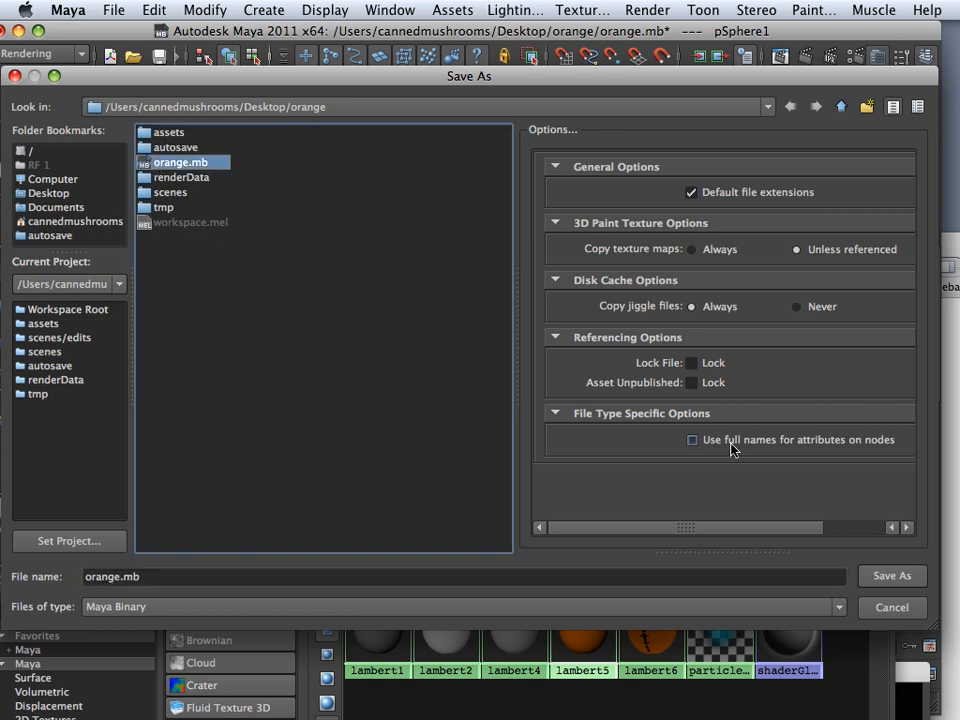
click(878, 578)
click(437, 381)
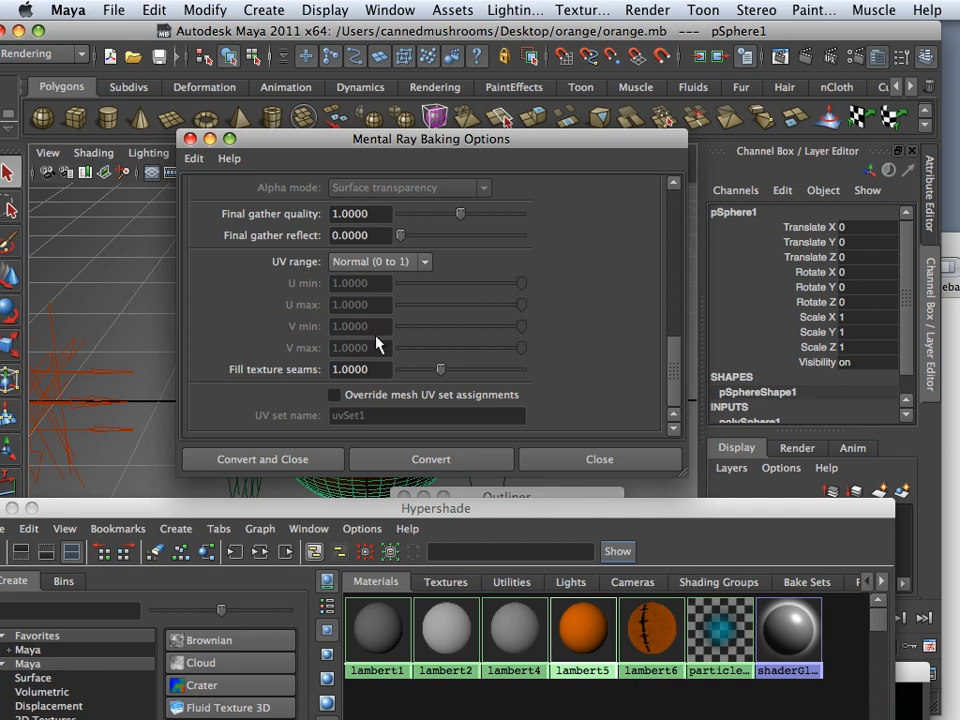
Bring the Hypershade into view, graph the lambert6 material's input and output connections, and select its orange_fnbake1 texture
scroll(376, 336, up, 1)
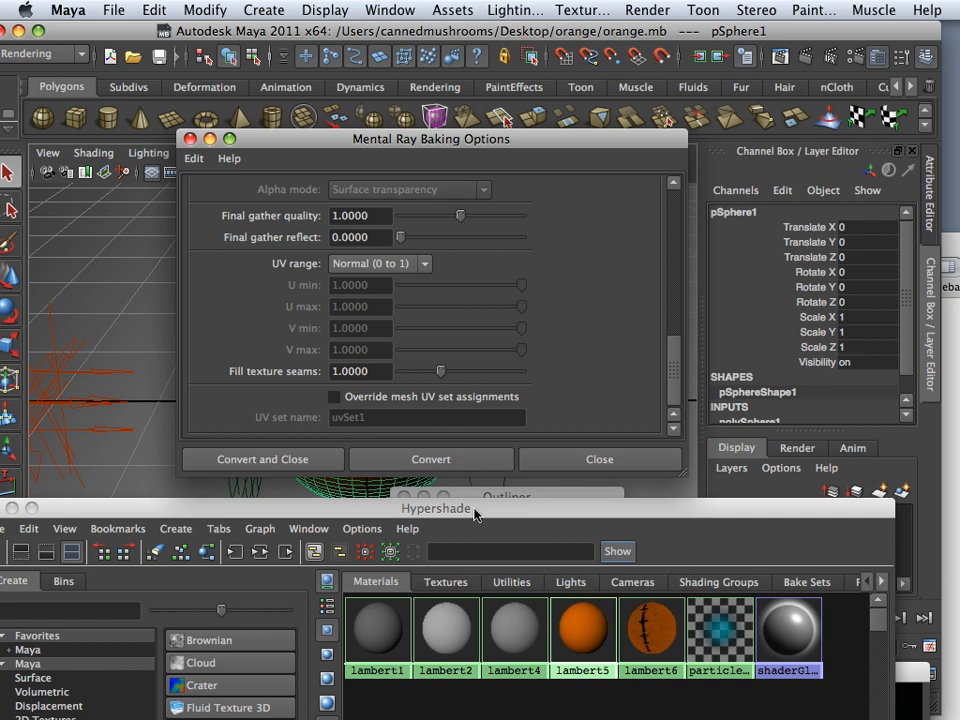
drag(476, 510, 440, 122)
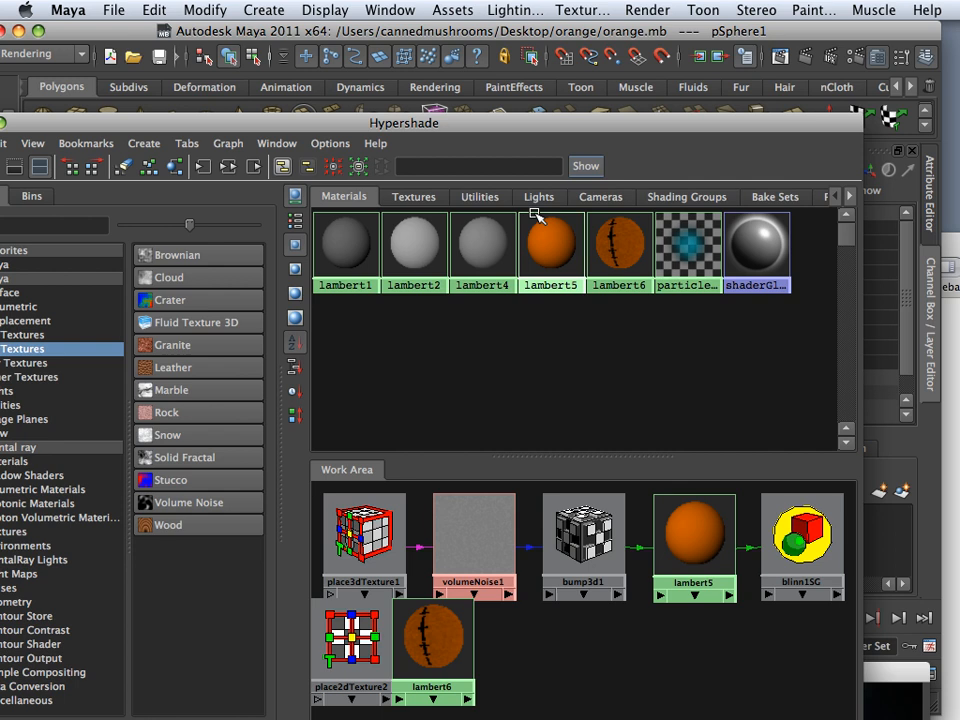
click(602, 260)
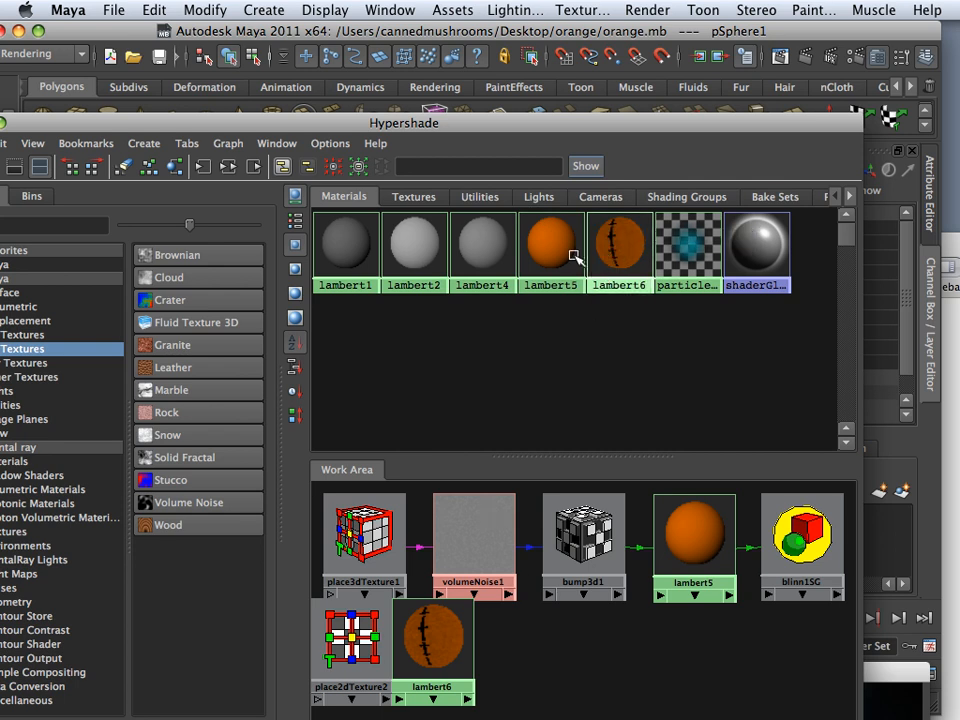
click(229, 166)
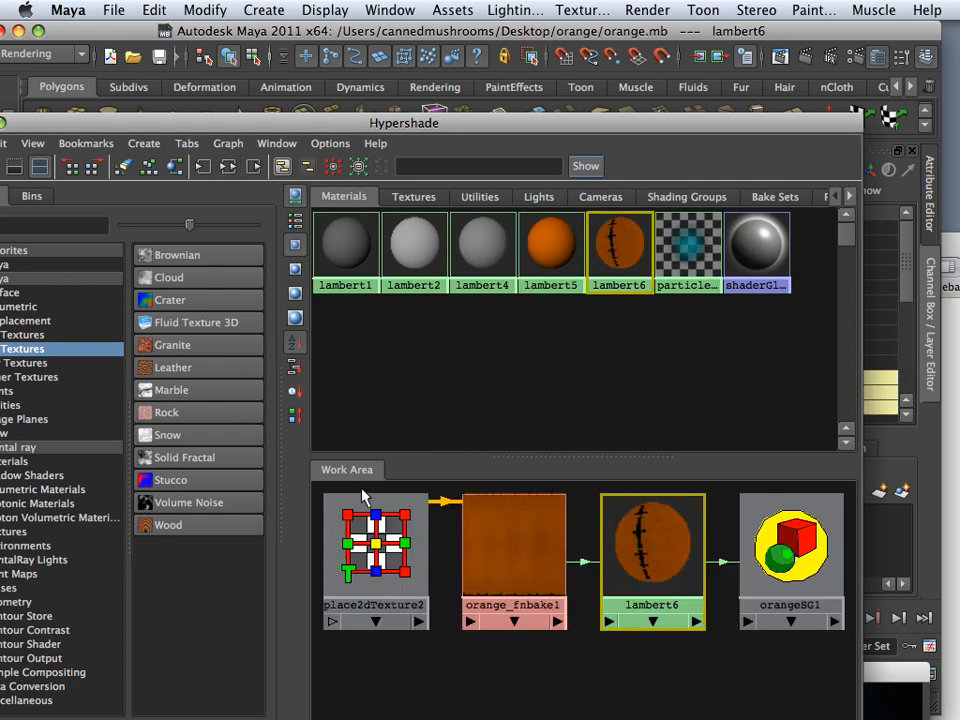
scroll(508, 568, down, 2)
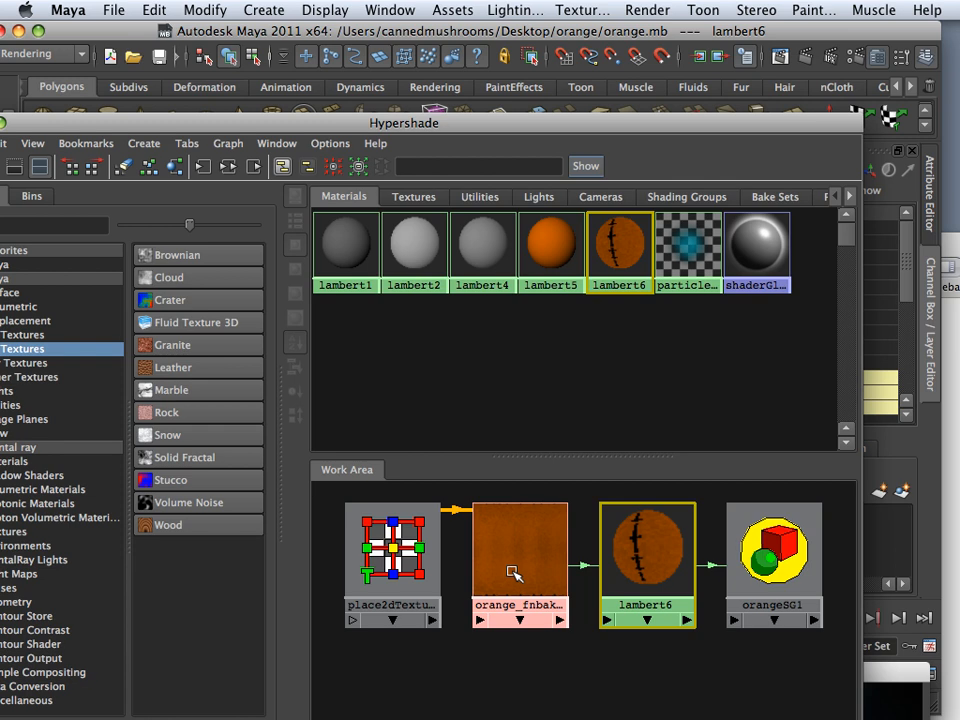
scroll(519, 571, down, 1)
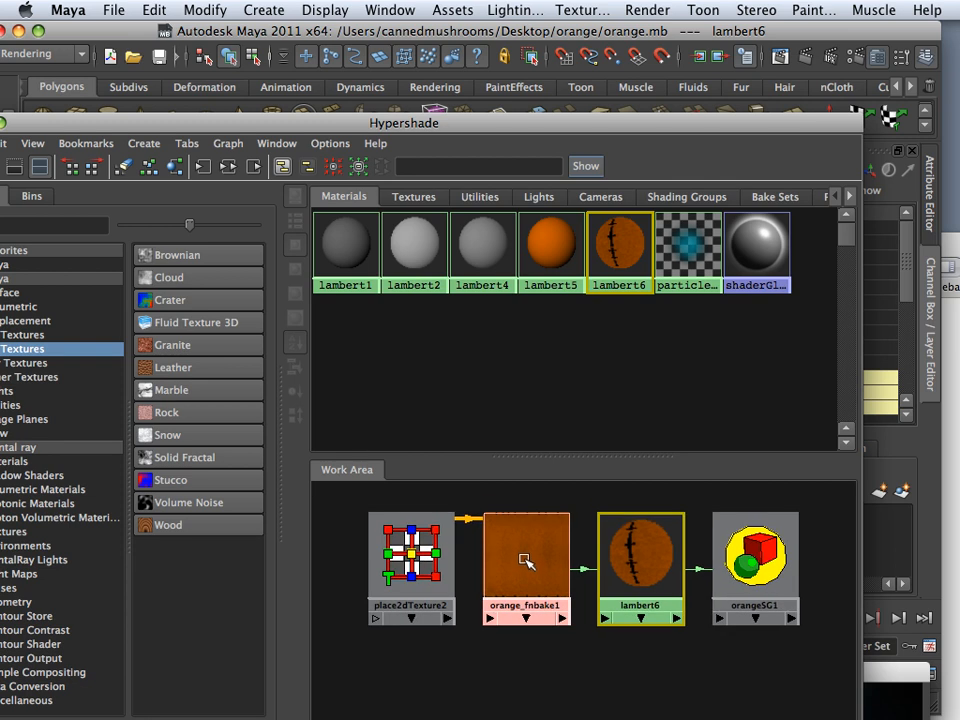
click(522, 562)
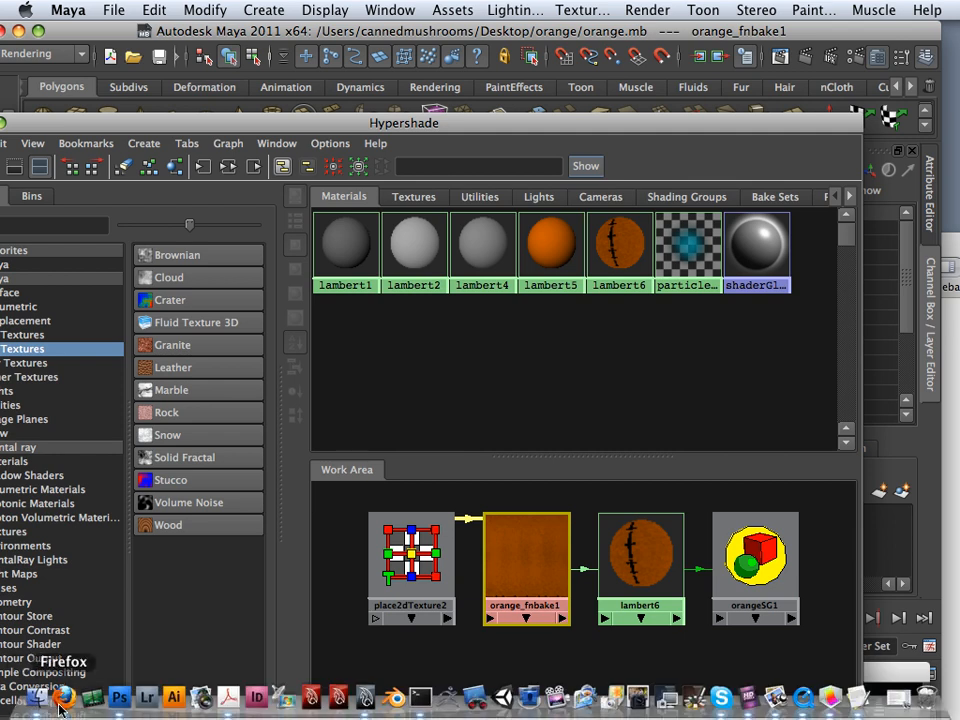
Switch to Photoshop, keep bright.tif open, and open orange.tif from the Desktop's orange/renderData/mentalray/lightMap folder, leaving its color profile as is
click(122, 700)
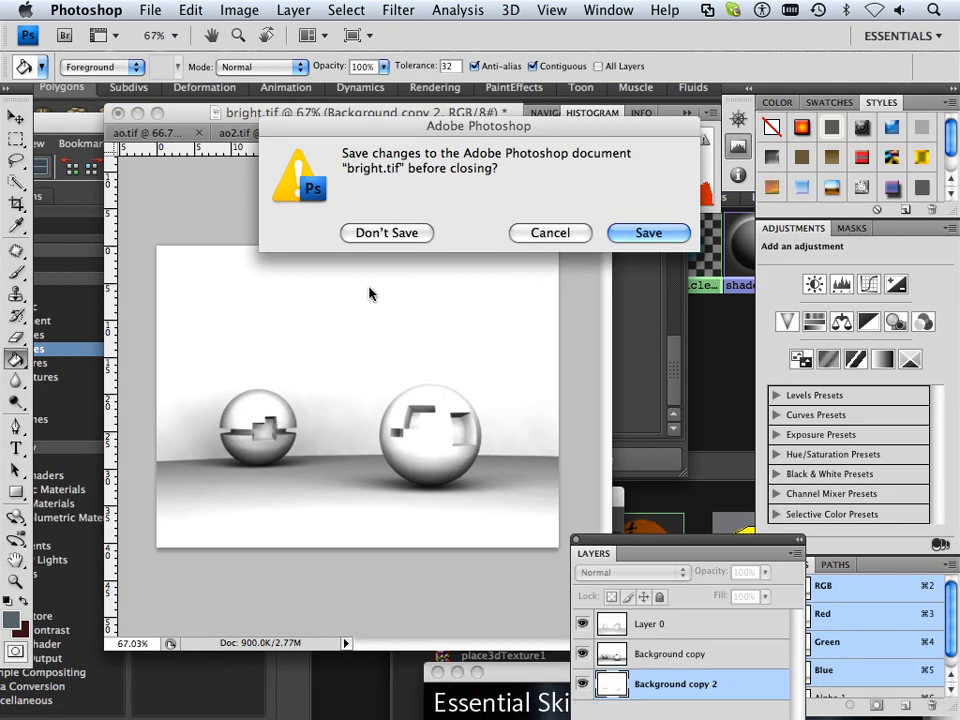
click(542, 237)
click(152, 9)
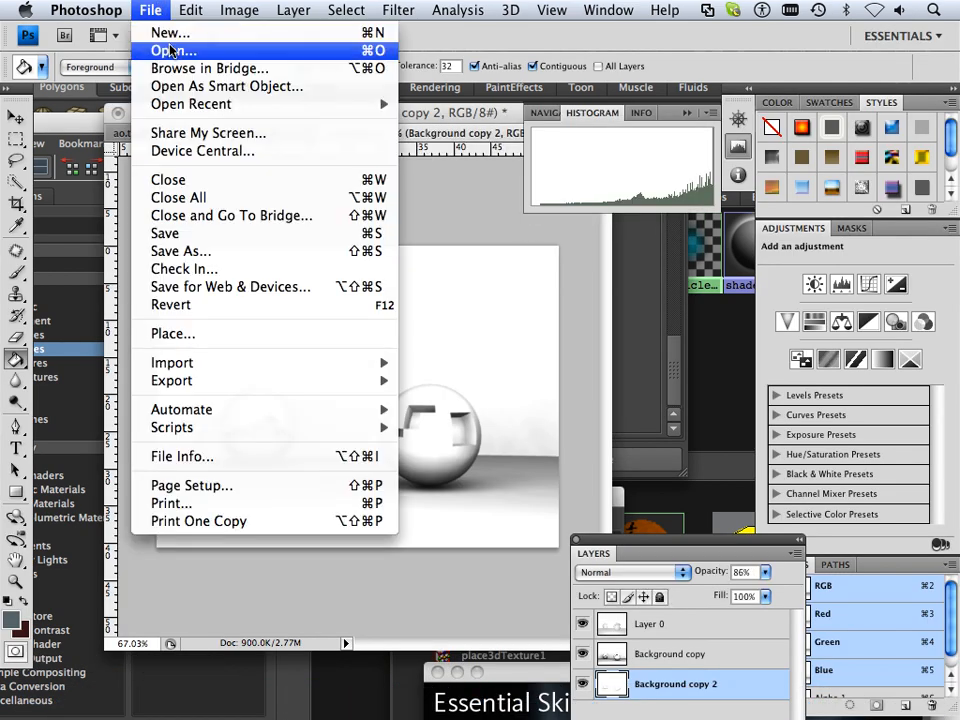
click(150, 51)
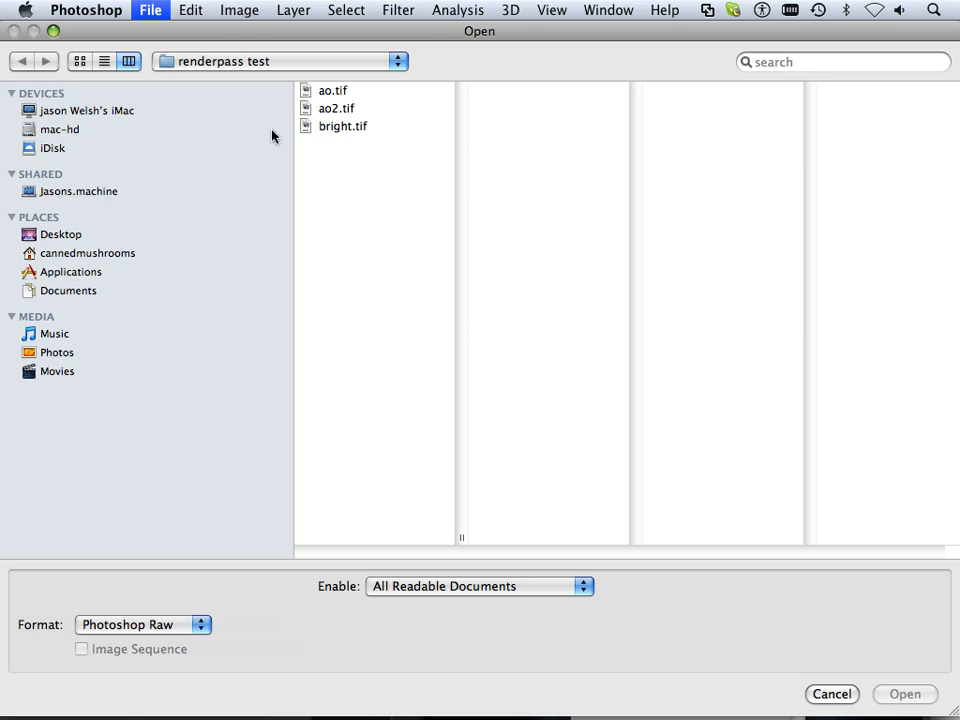
click(45, 236)
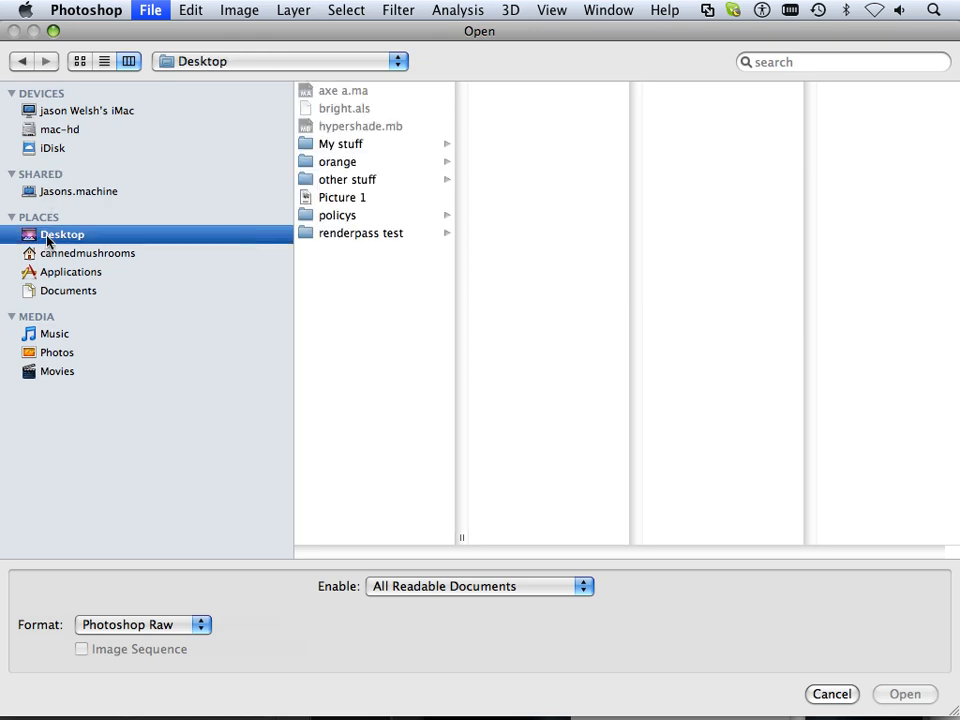
click(356, 166)
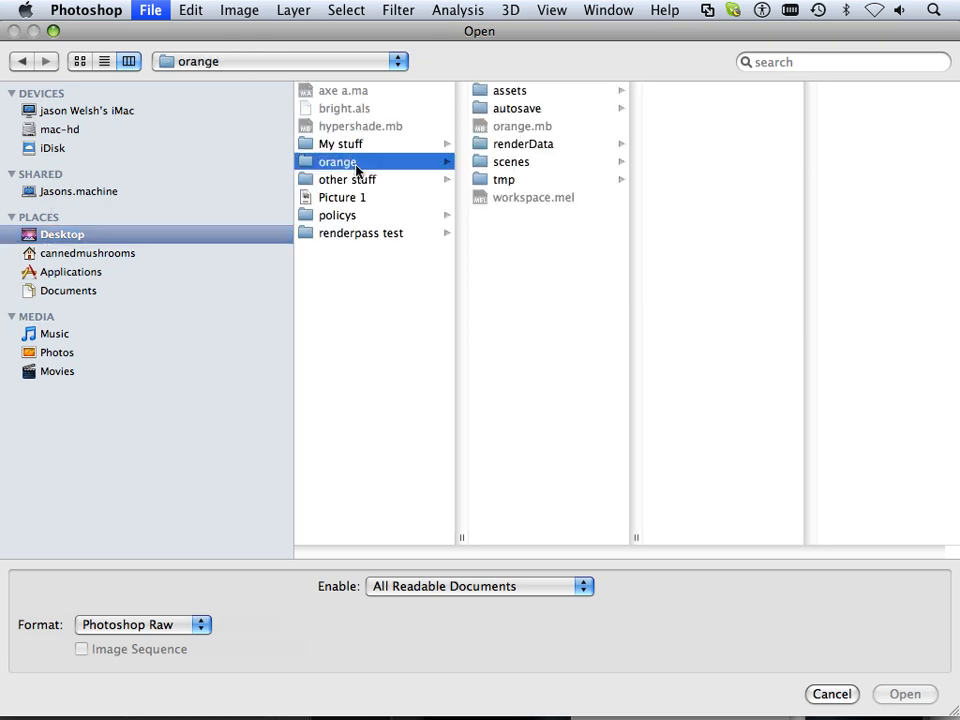
click(544, 148)
click(690, 96)
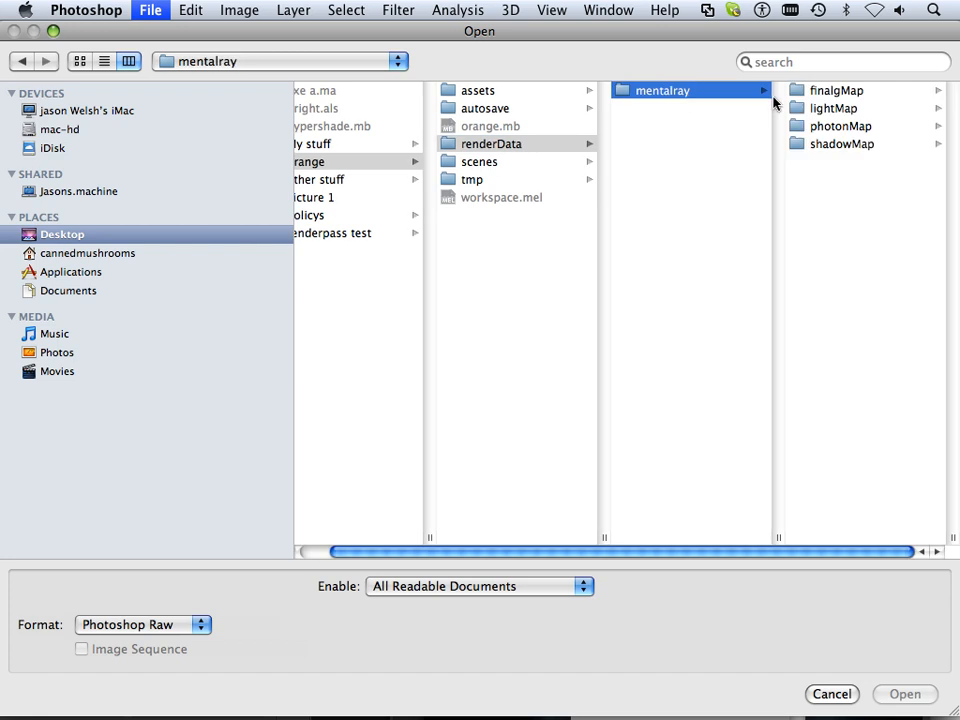
click(800, 112)
double_click(827, 96)
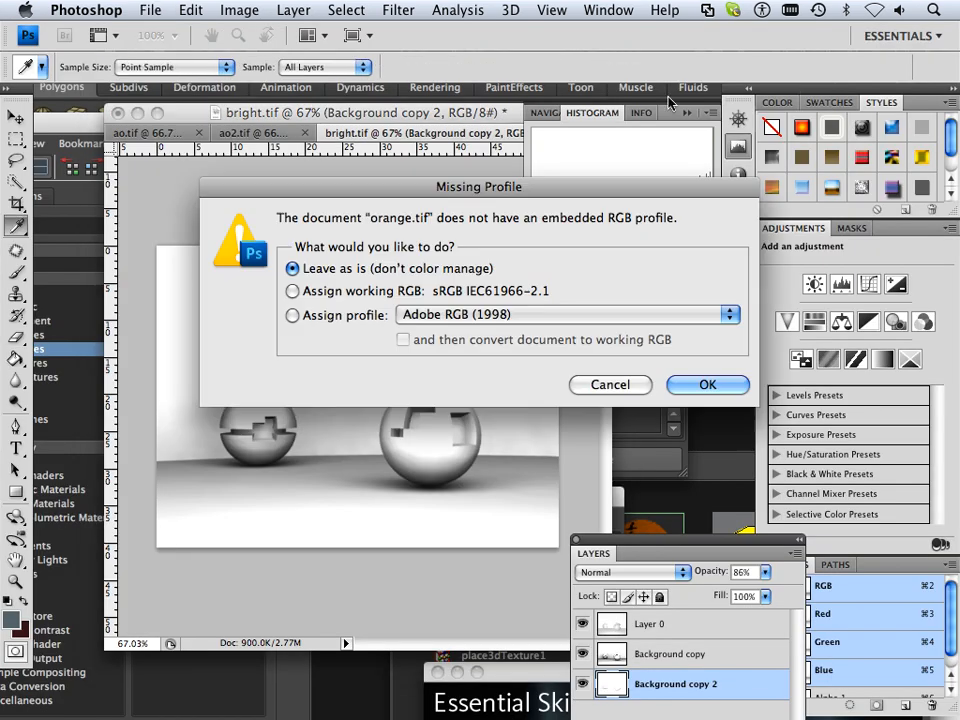
click(709, 386)
Show the Navigator and zoom the baked orange.tif texture to 18.27%
key(g)
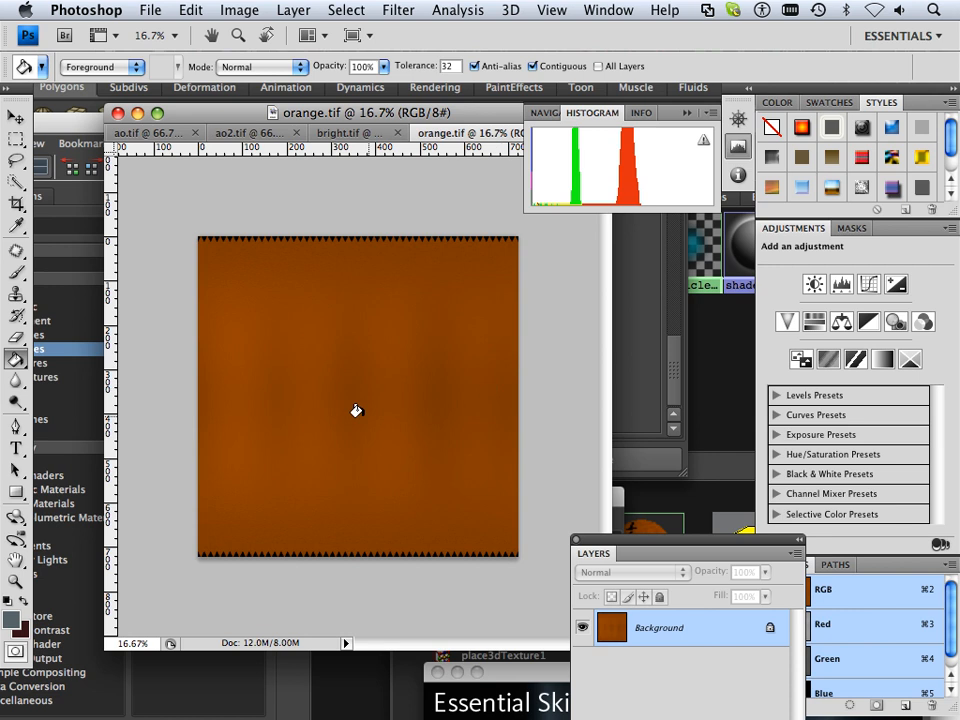
click(582, 9)
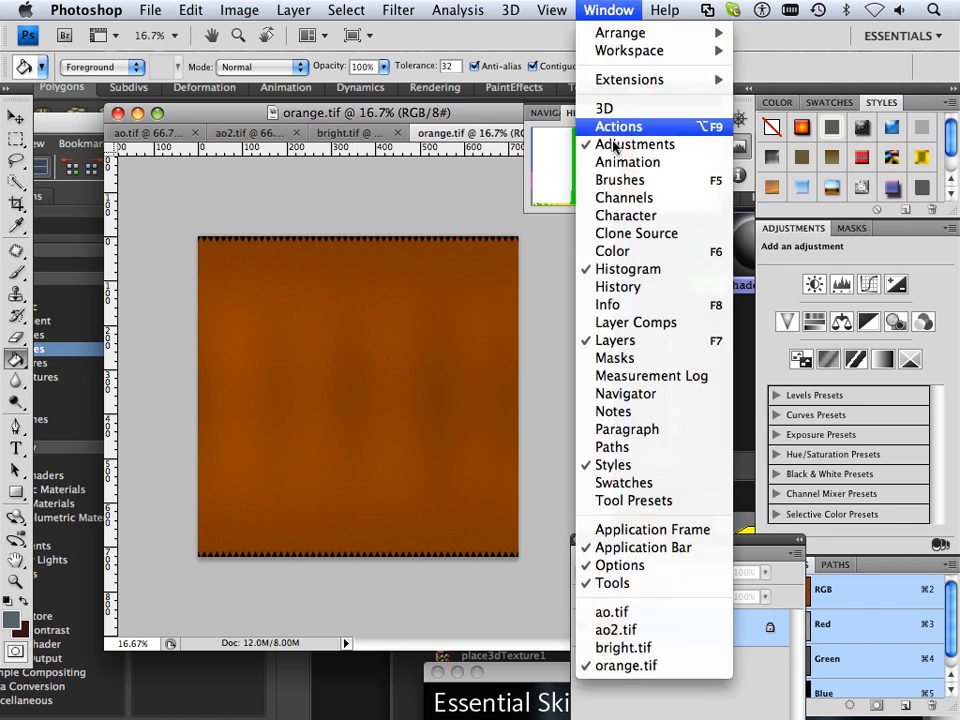
click(628, 395)
mouse_move(635, 313)
mouse_down()
mouse_move(658, 313)
mouse_move(636, 313)
mouse_up()
Turn the baked orange texture grayscale with a Hue/Saturation adjustment, setting Saturation to -100
click(240, 10)
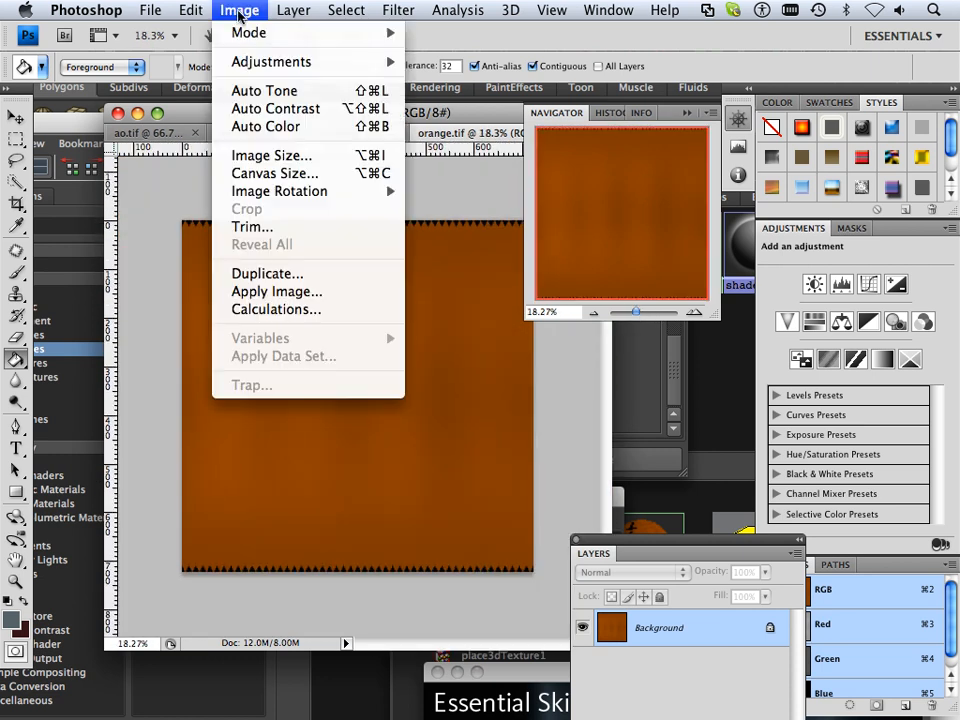
mouse_move(251, 61)
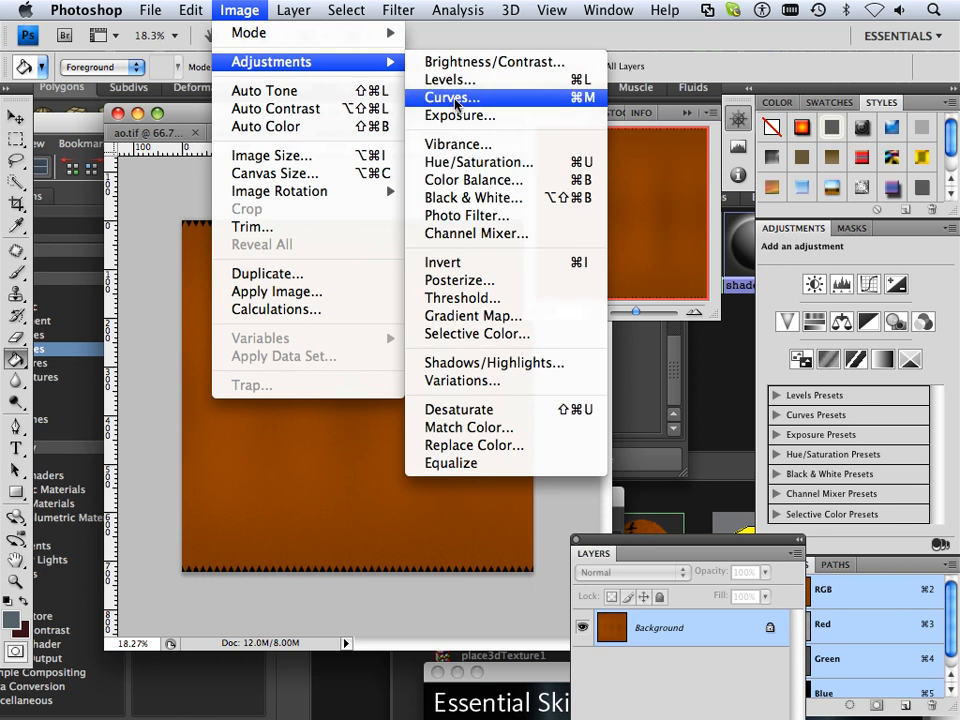
click(457, 170)
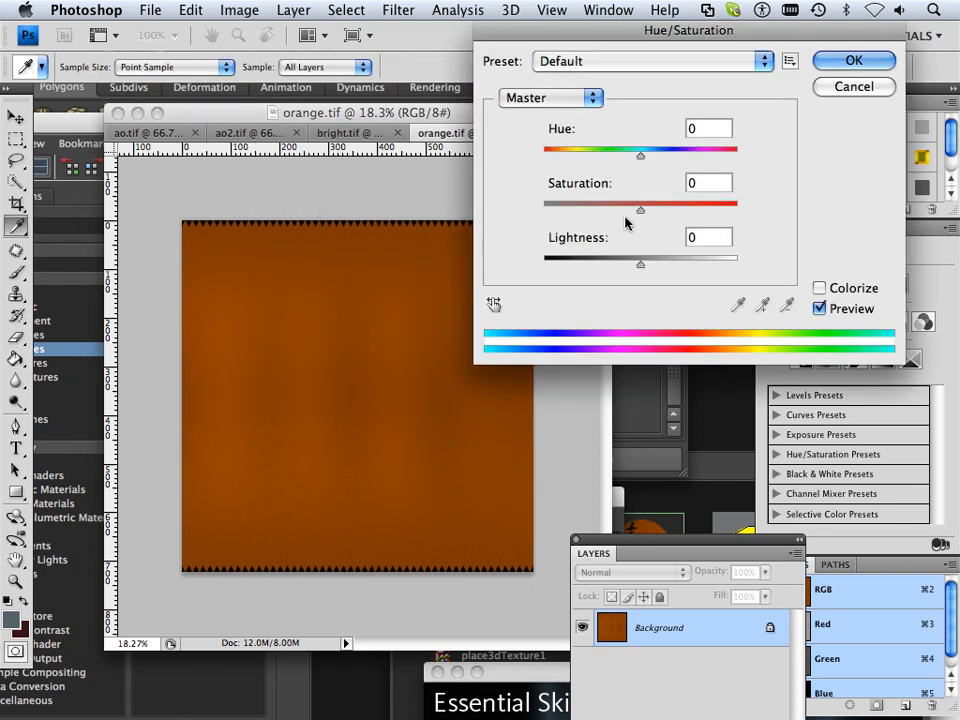
drag(640, 205, 538, 210)
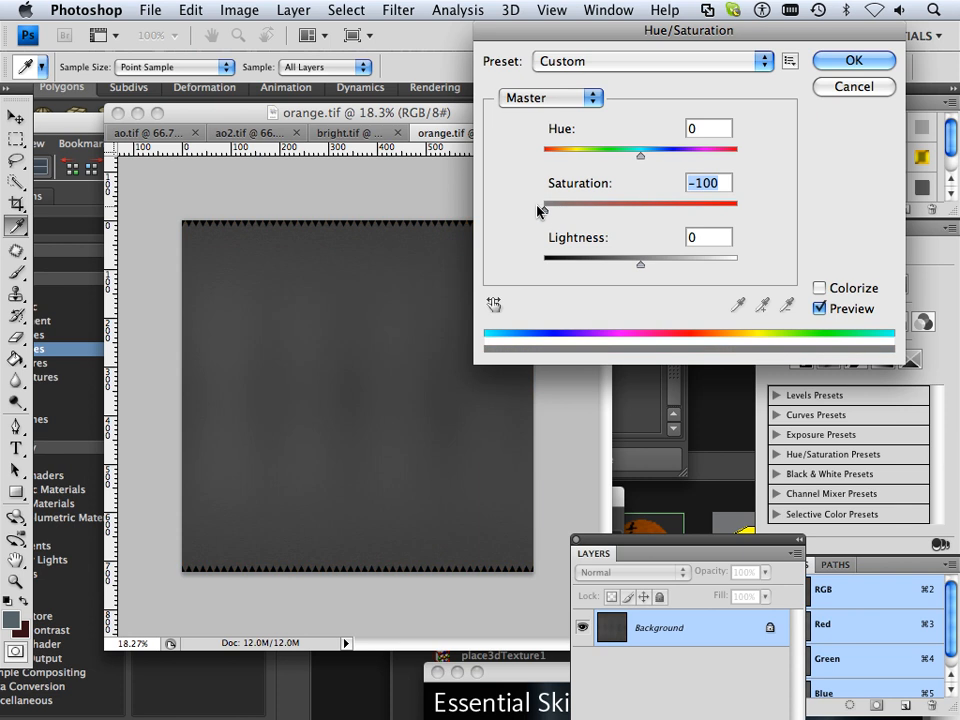
click(830, 64)
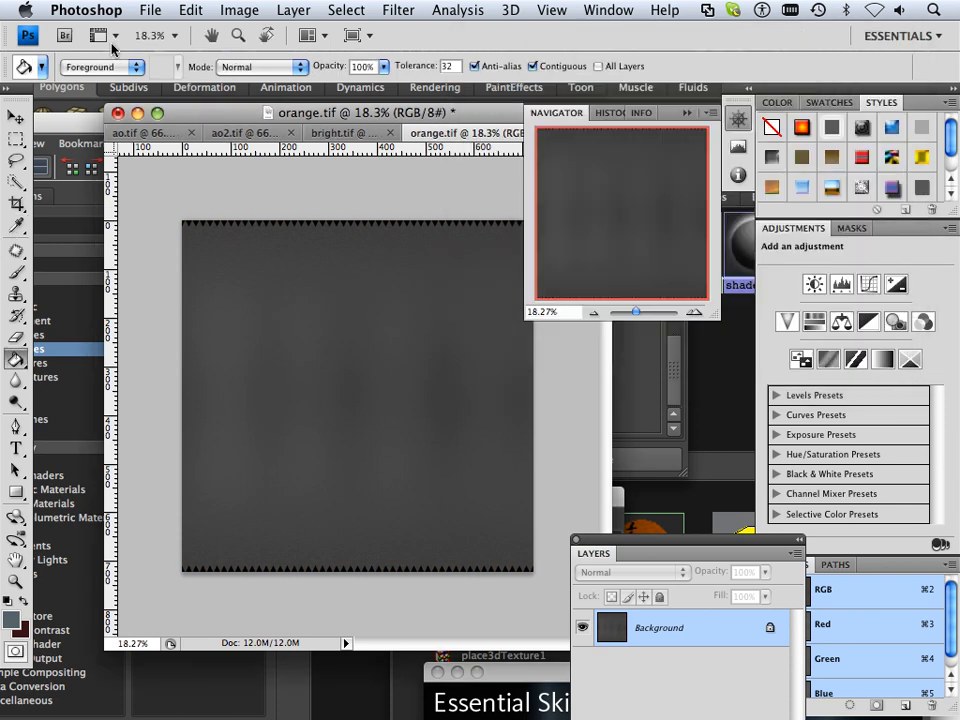
Save the grayscale texture as orange_bm.tif in the lightMap folder, in TIFF format with no image compression
click(148, 10)
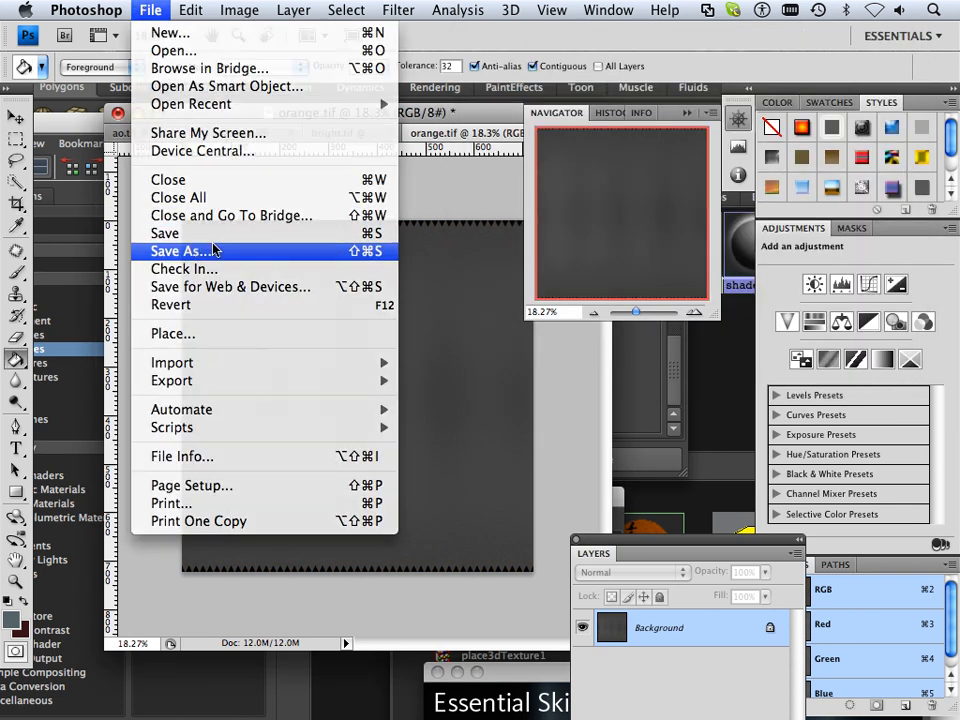
click(193, 251)
click(409, 134)
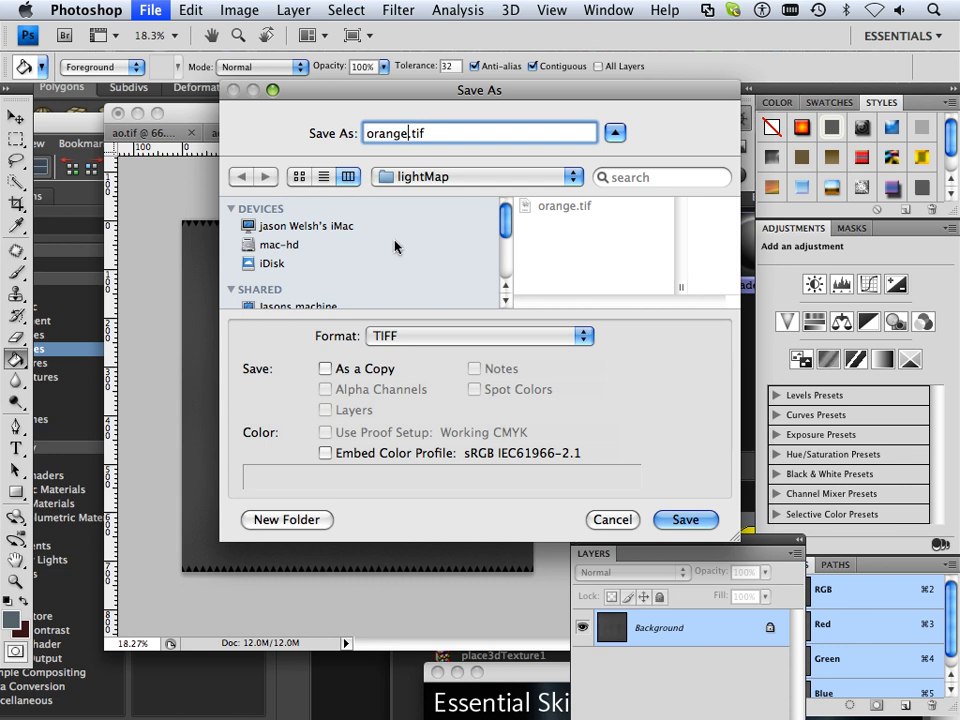
text(_bm)
key(Return)
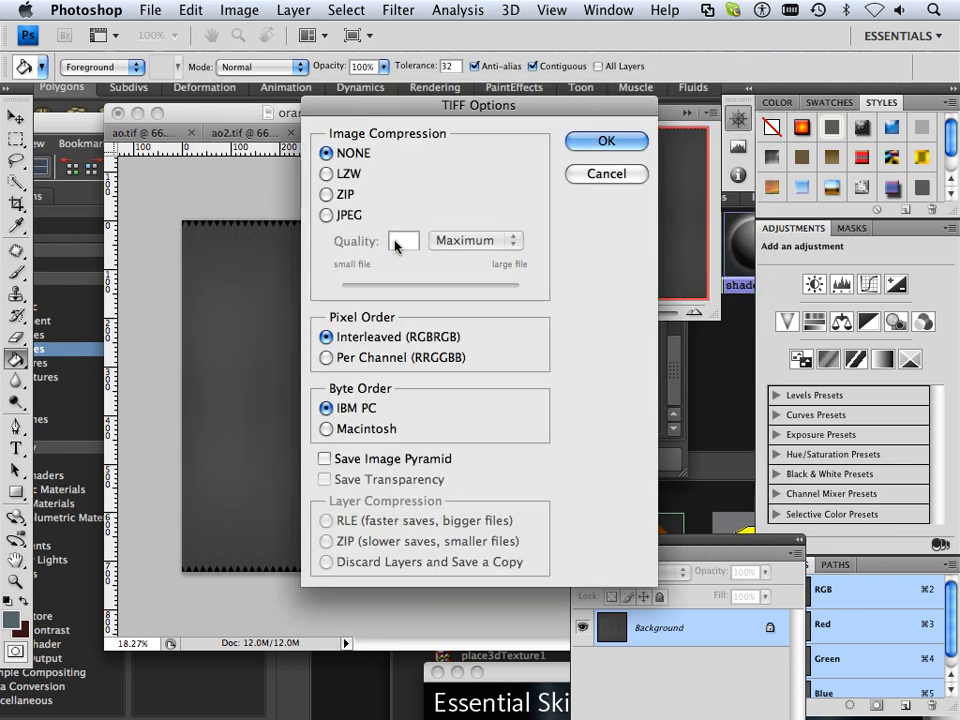
click(605, 143)
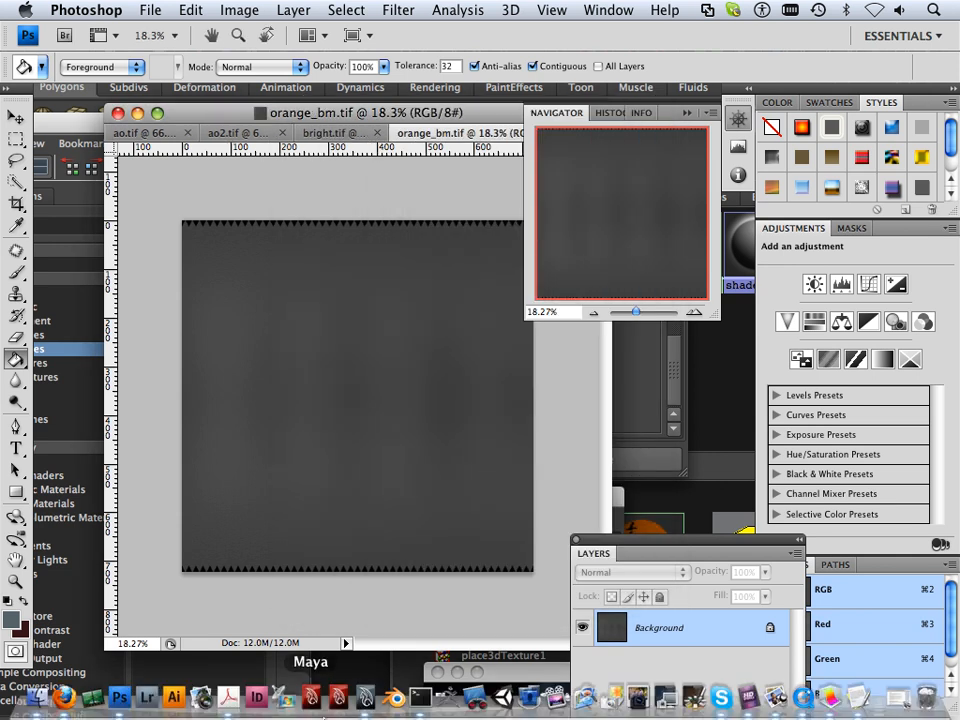
Switch to Maya, clear the floating windows off the viewport, and assign the lambert6 material to the sphere
click(311, 700)
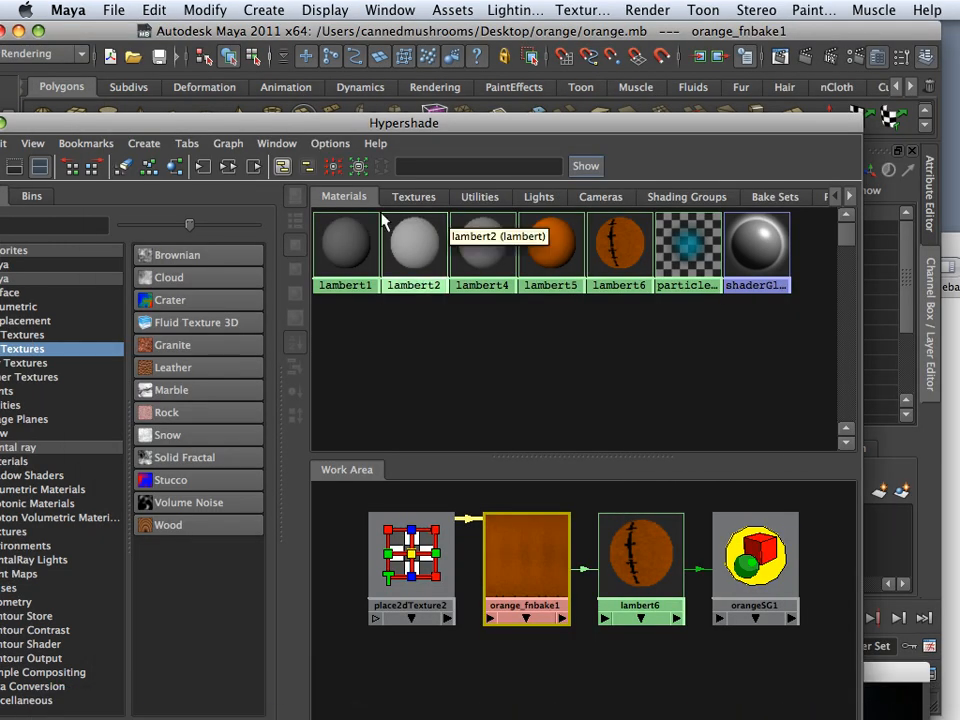
drag(375, 124, 497, 515)
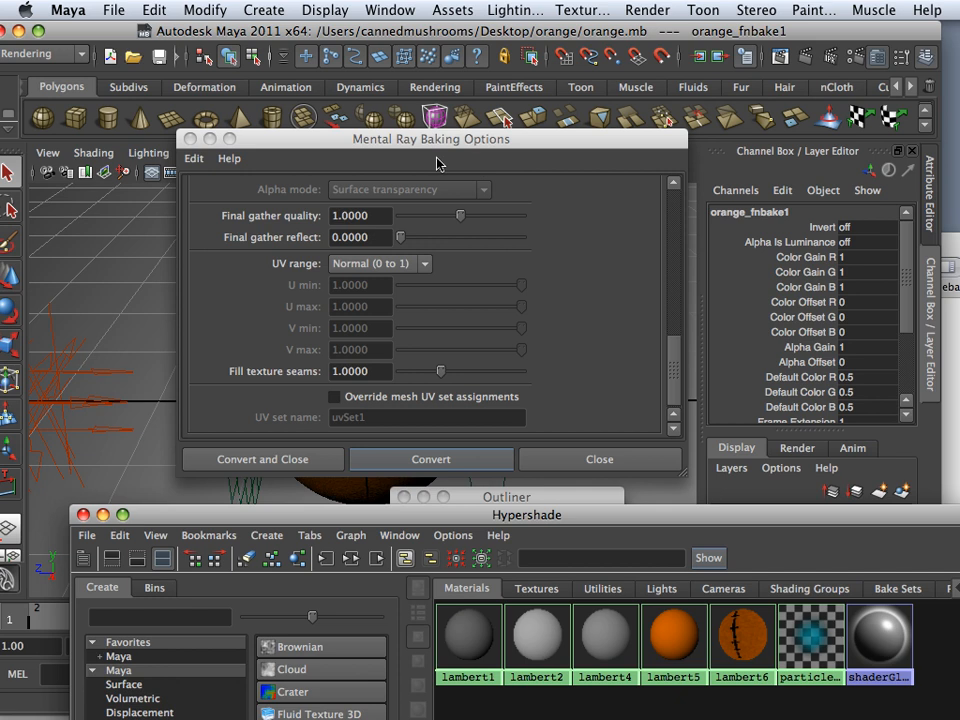
click(338, 135)
drag(338, 135, 4, 361)
middle_drag(742, 640, 405, 398)
scroll(394, 396, up, 2)
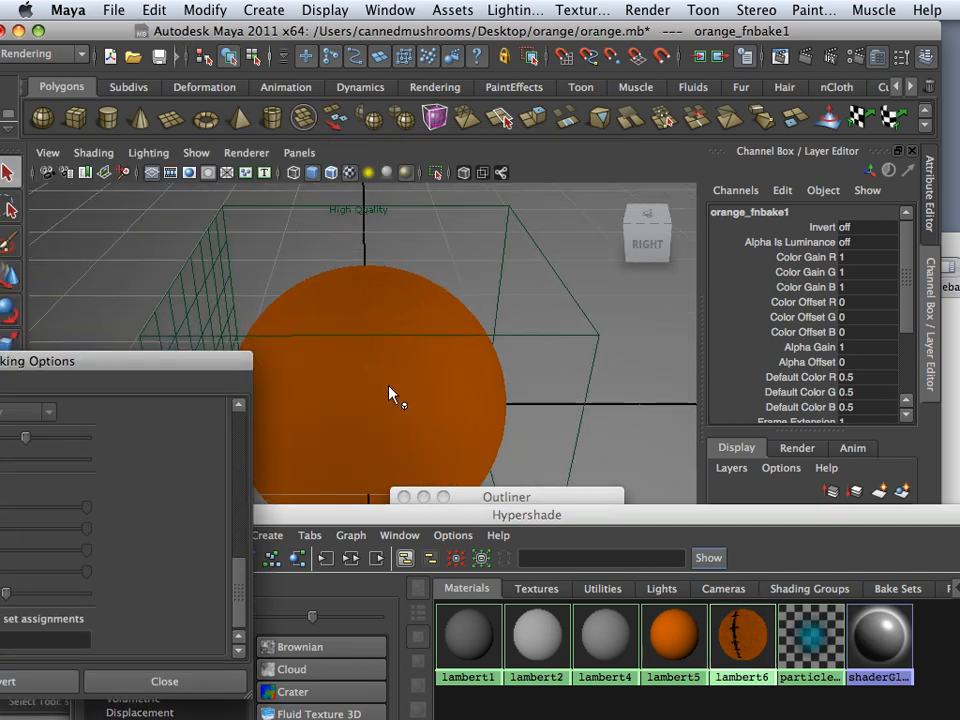
Change the material type of the sphere's lambert6 shader from its attributes to Blinn
click(428, 400)
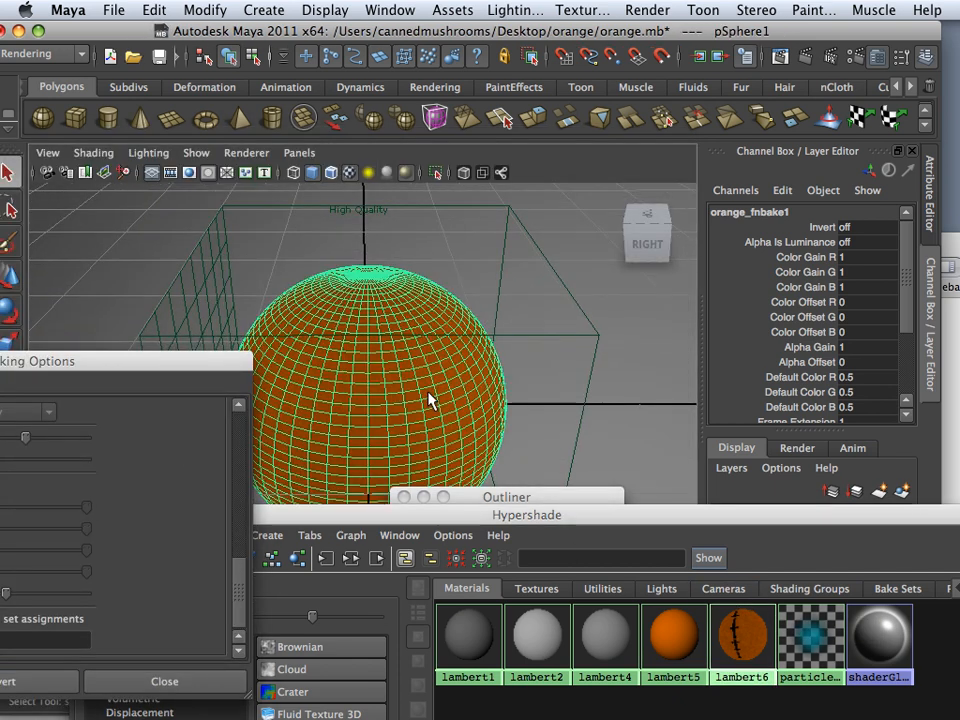
click(856, 55)
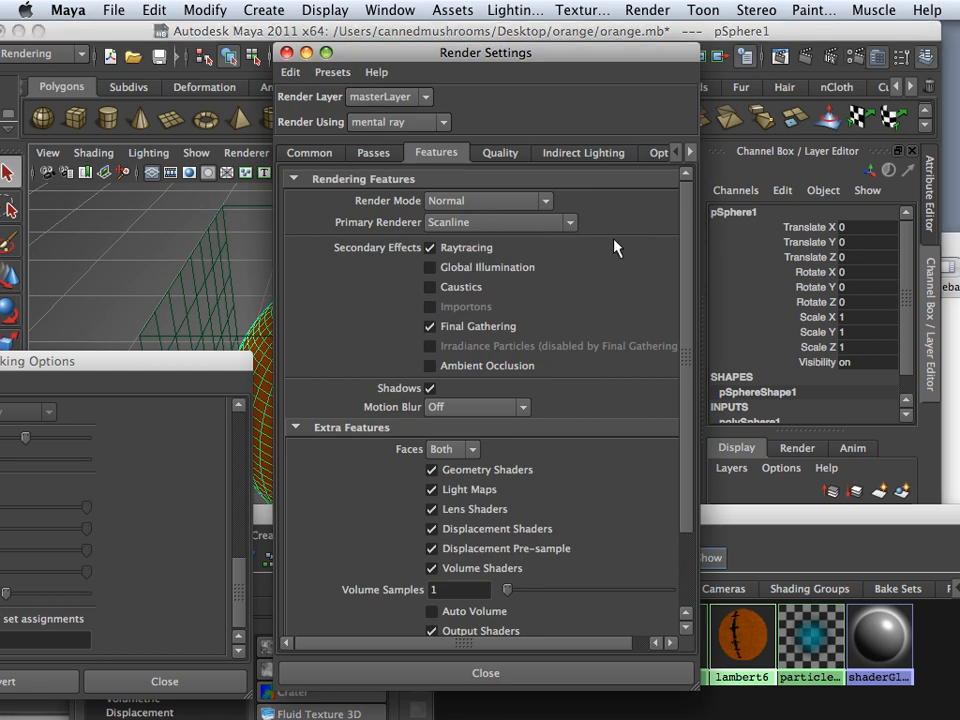
click(287, 53)
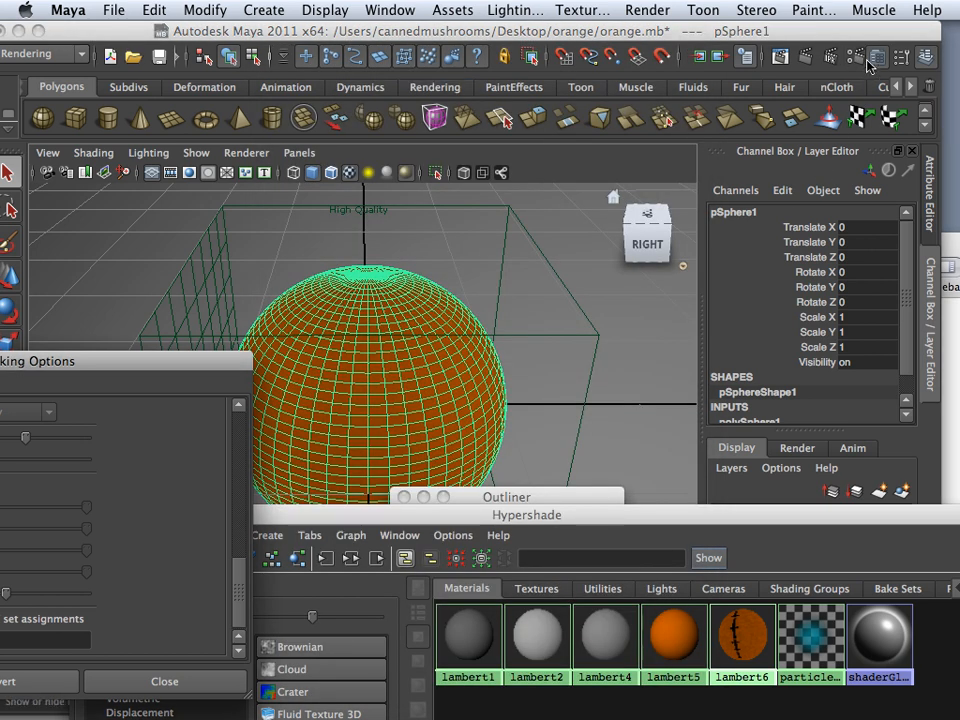
click(877, 58)
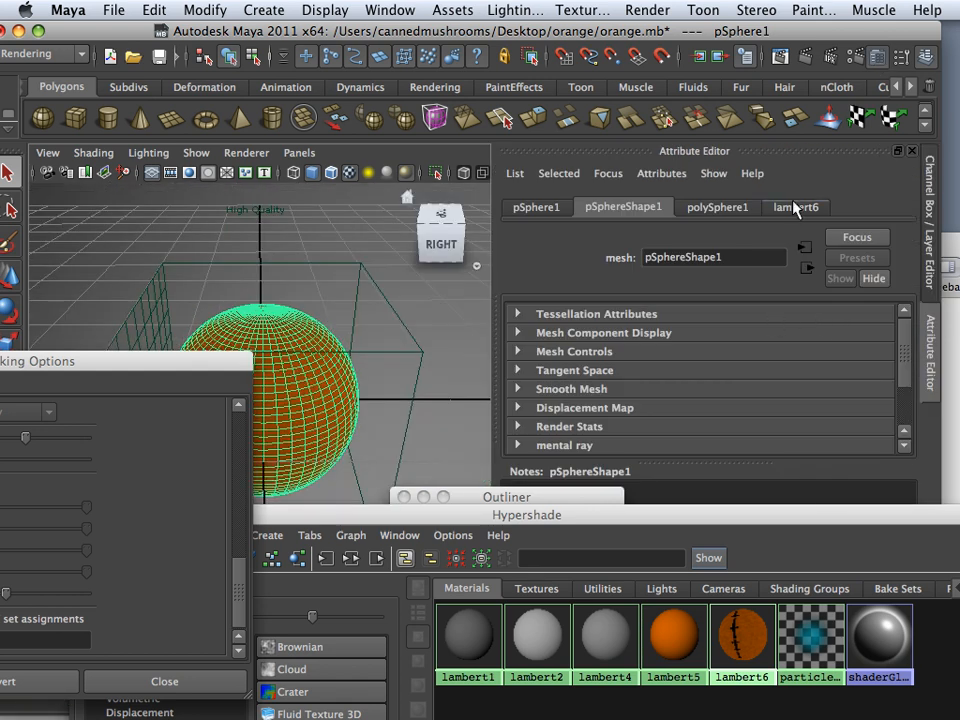
click(796, 207)
click(690, 383)
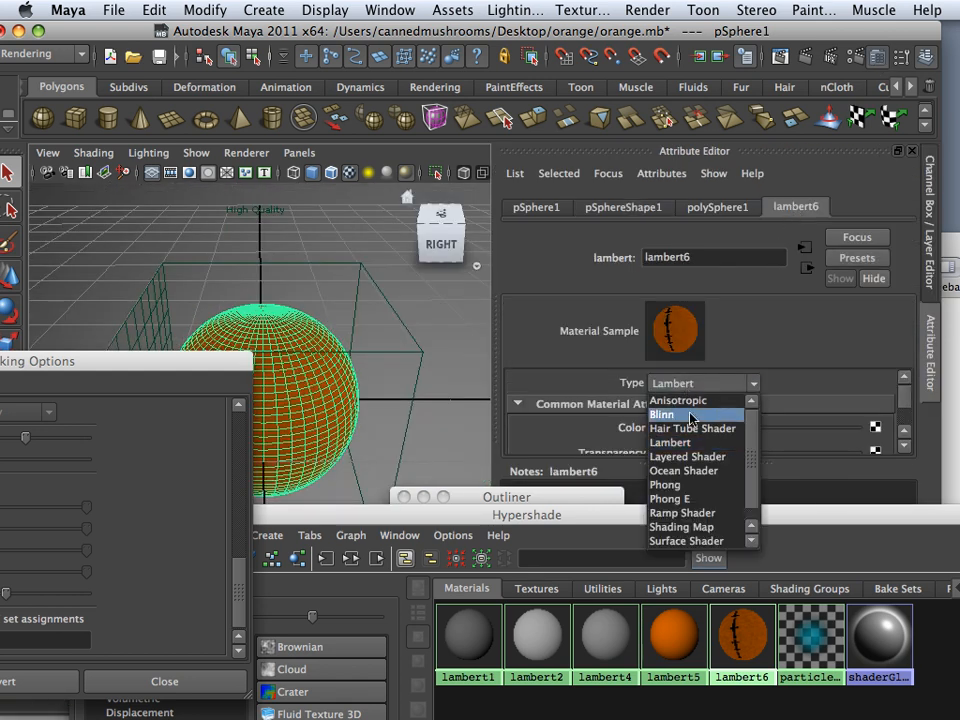
click(690, 414)
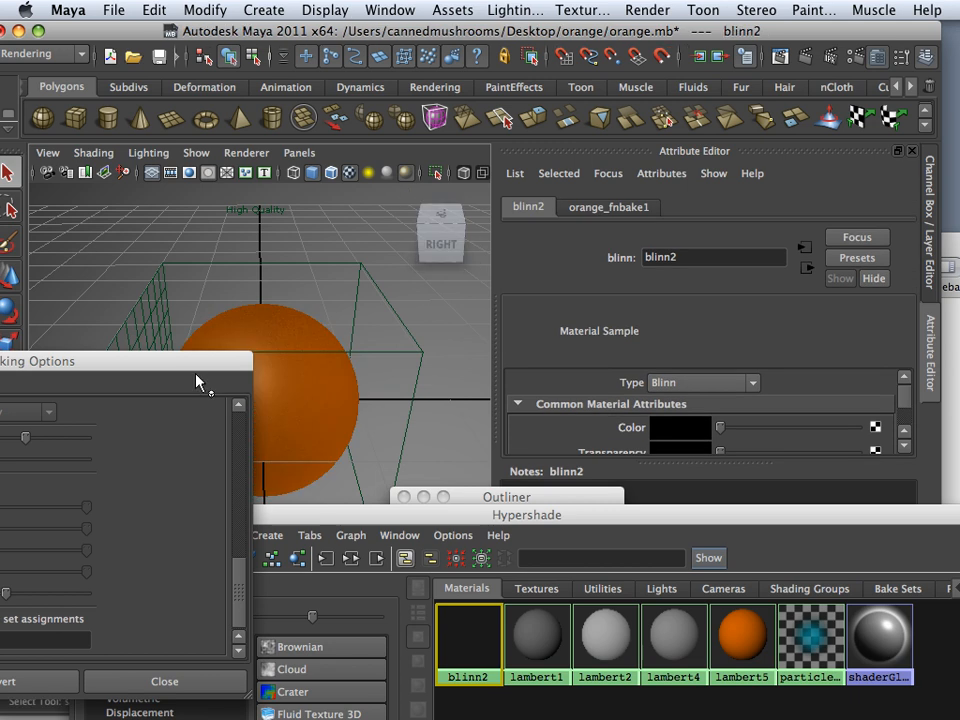
Uncover the sphere in the viewport and connect a File texture to the blinn2 material's Bump Mapping
drag(191, 367, 12, 500)
scroll(205, 430, up, 1)
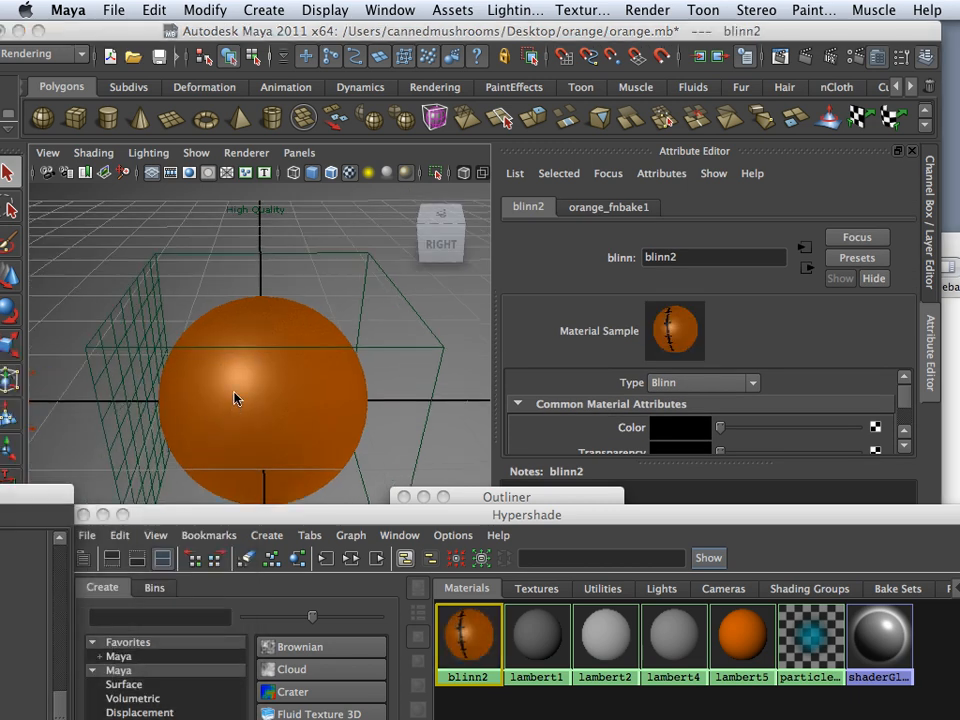
alt+drag(237, 399, 243, 370)
alt+right_drag(243, 370, 302, 403)
alt+drag(302, 403, 529, 411)
scroll(838, 381, down, 3)
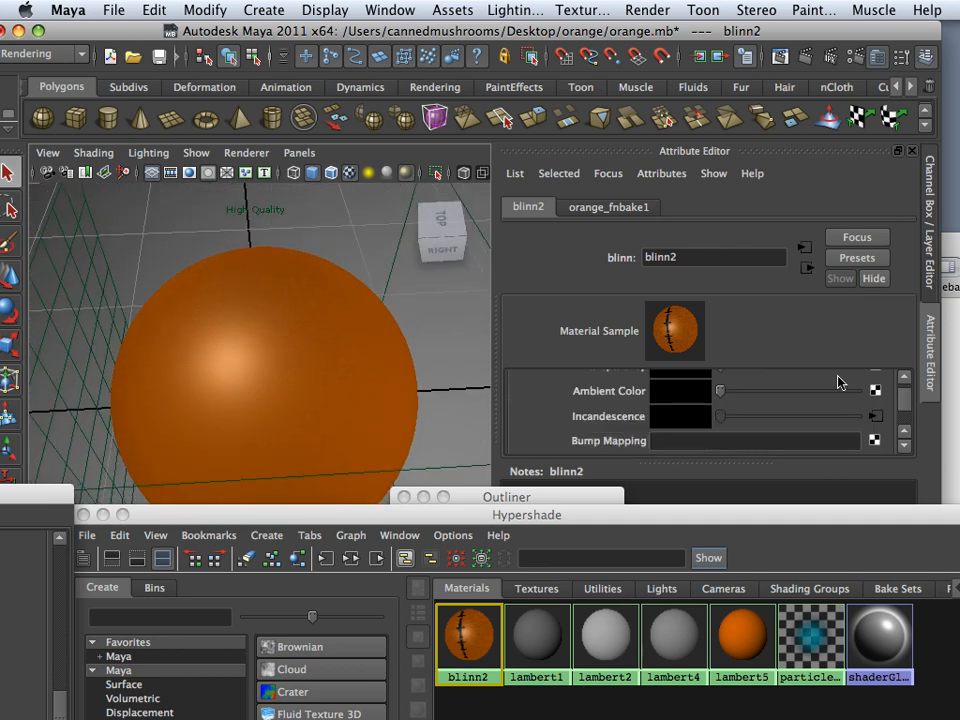
scroll(838, 381, down, 2)
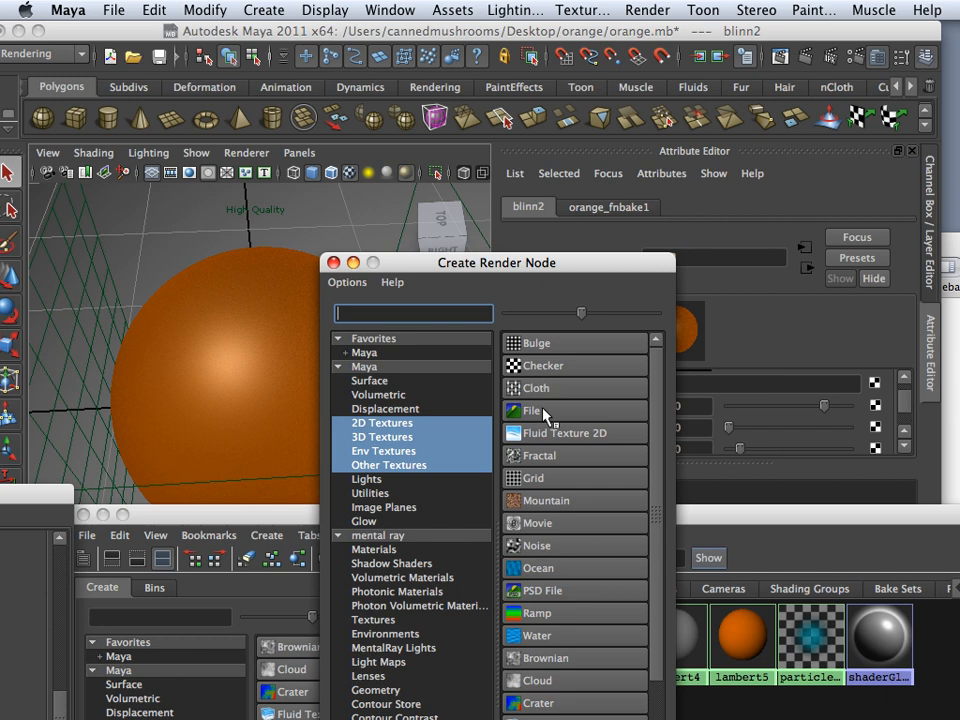
click(544, 411)
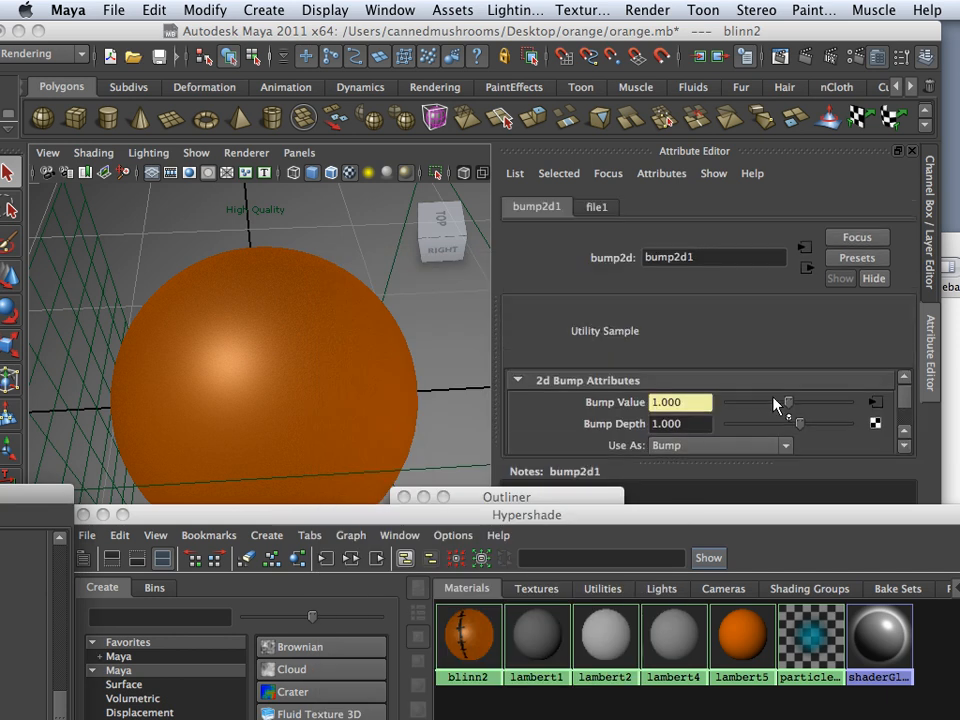
Load orange_bm.tif from the renderData/mentalray/lightMap folder as the image of the bump's file texture
scroll(894, 425, down, 3)
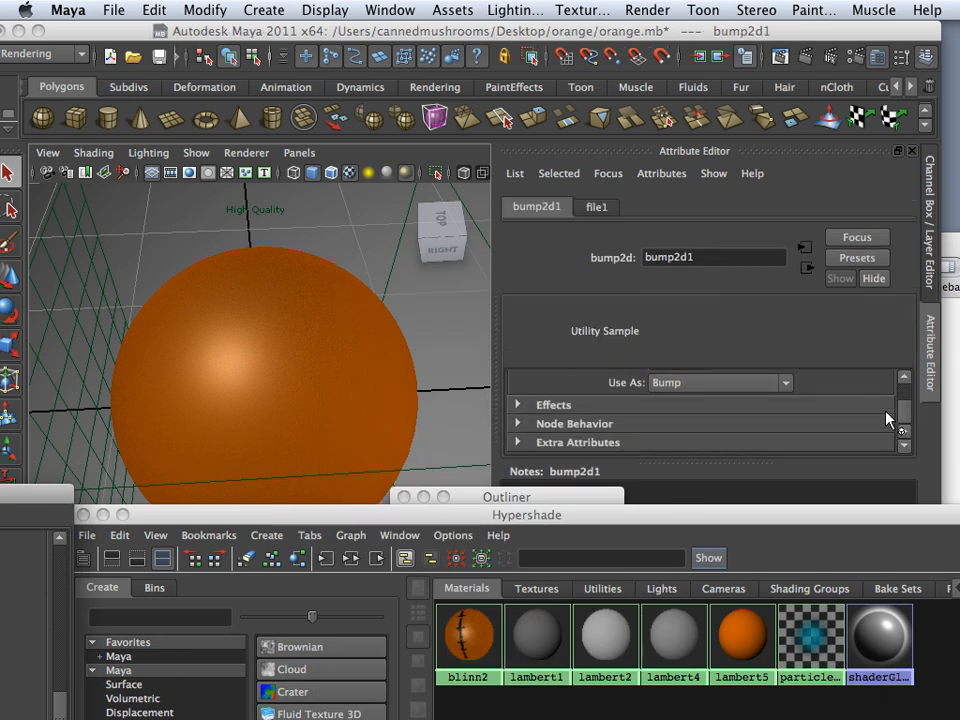
scroll(851, 407, up, 2)
click(875, 377)
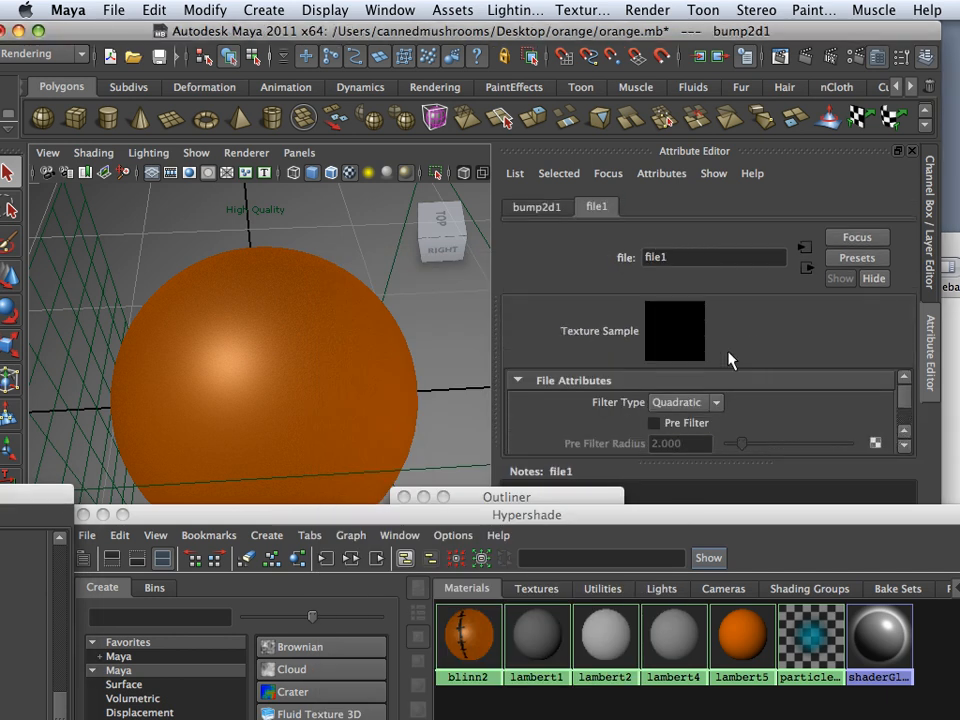
scroll(797, 388, down, 3)
click(856, 415)
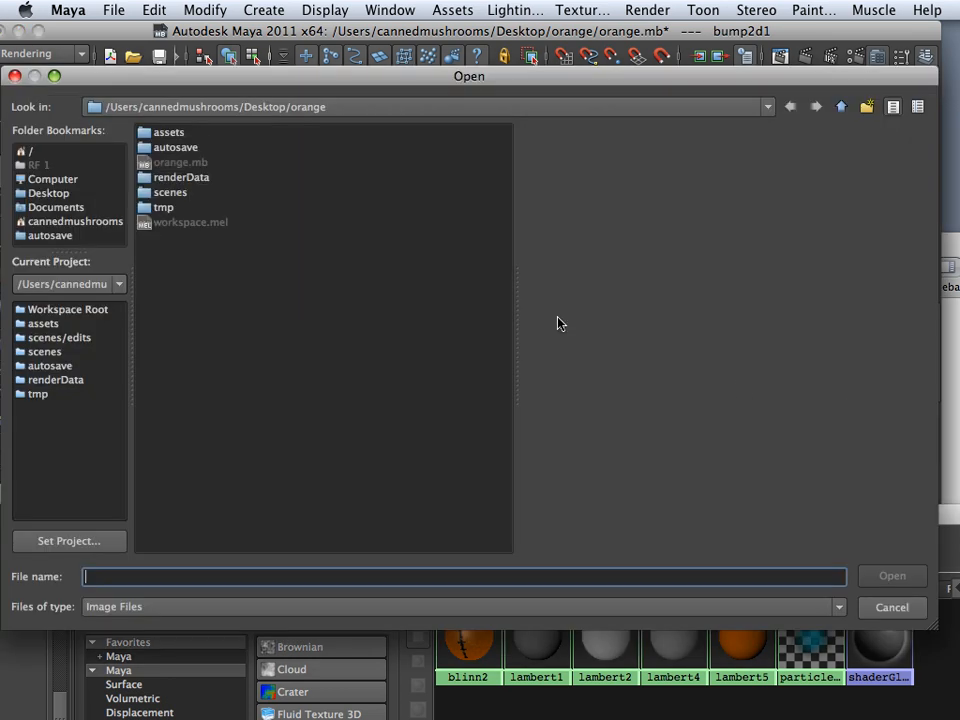
double_click(165, 179)
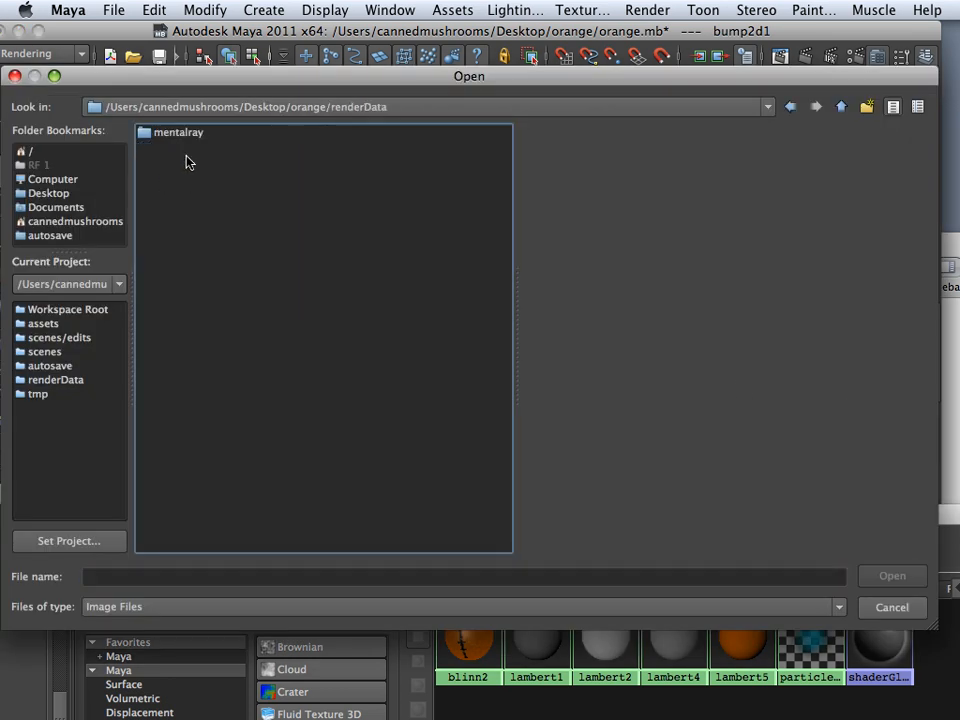
double_click(174, 133)
double_click(171, 144)
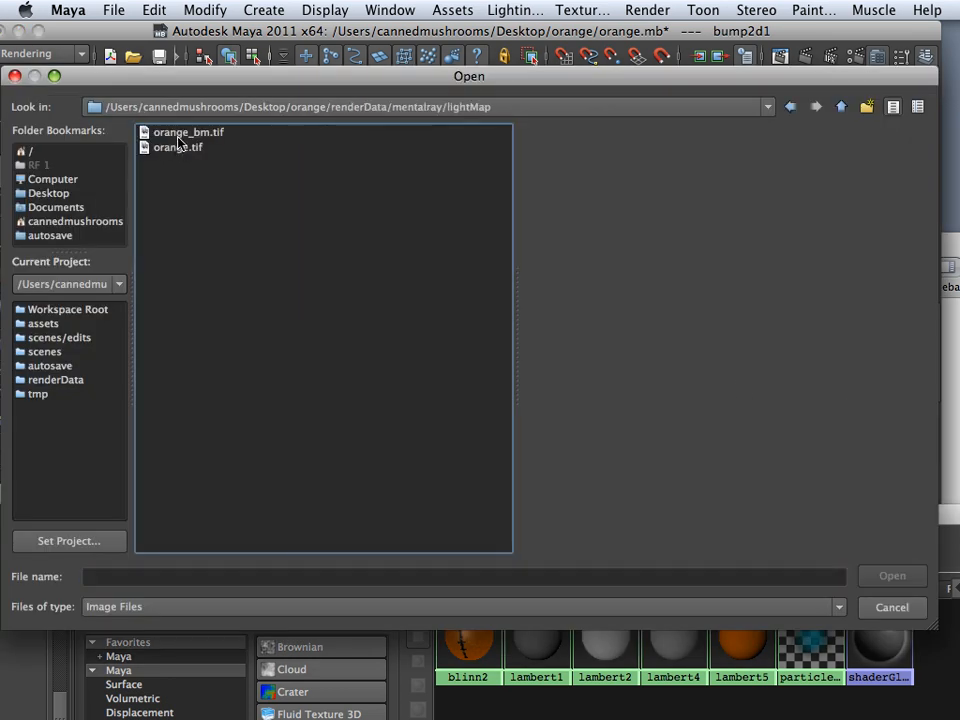
double_click(178, 135)
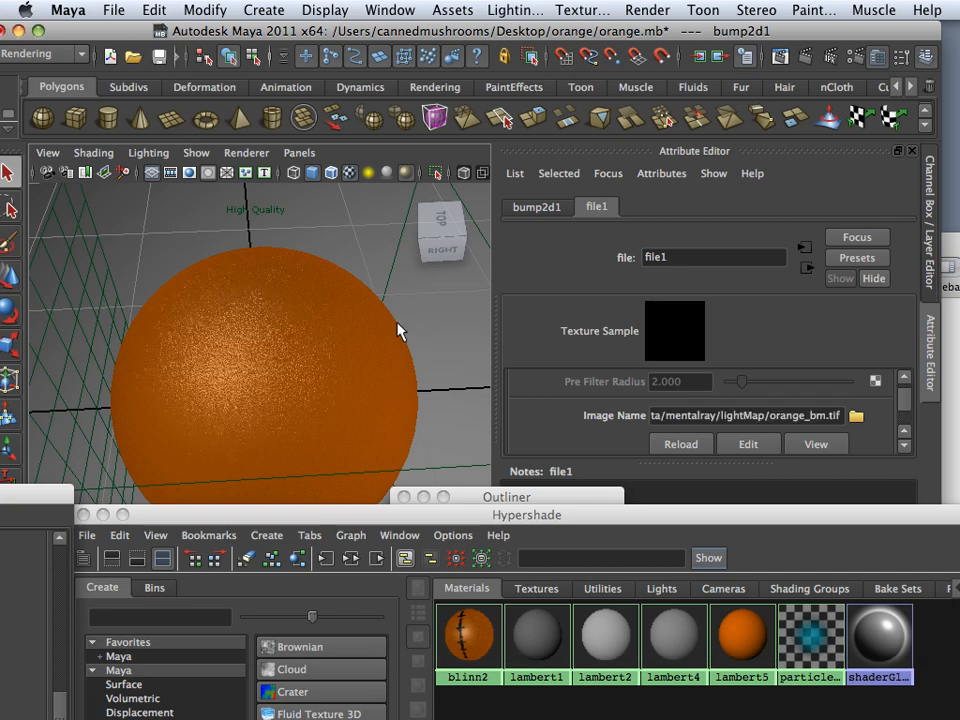
Select the blinn2 material in the Hypershade and set its specular Eccentricity to about 0.242
alt+drag(347, 334, 386, 364)
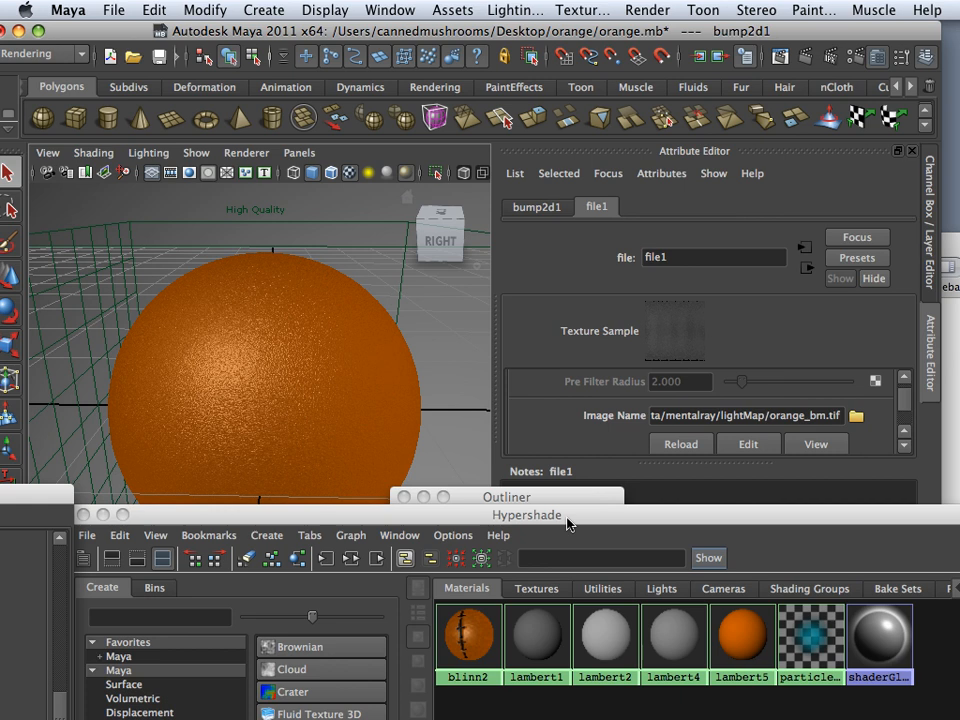
drag(567, 523, 242, 242)
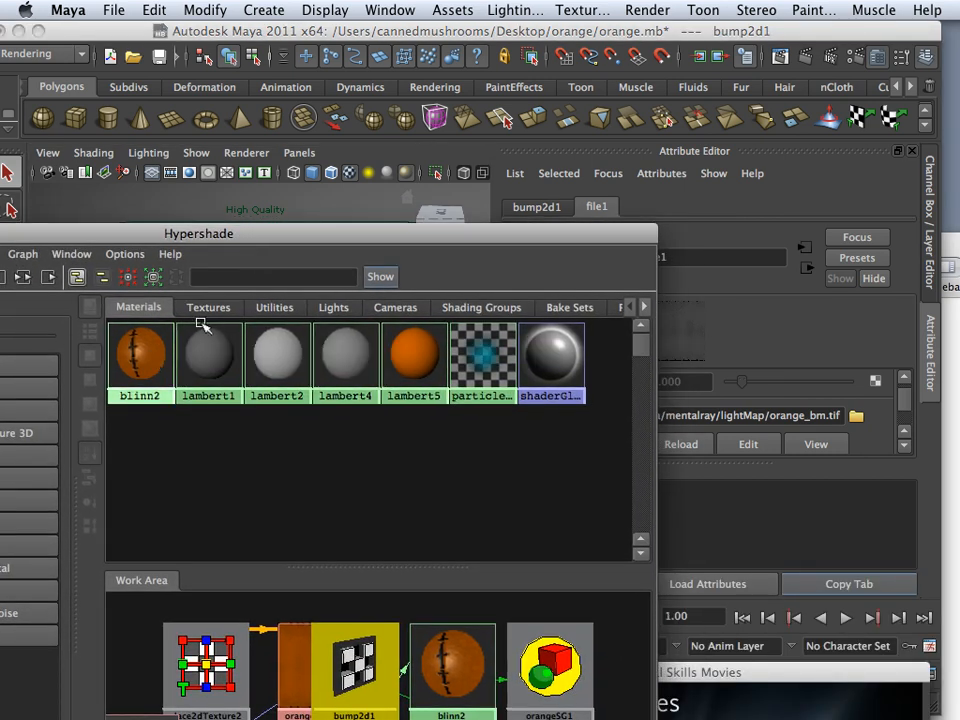
click(160, 345)
drag(396, 247, 329, 562)
scroll(660, 422, down, 3)
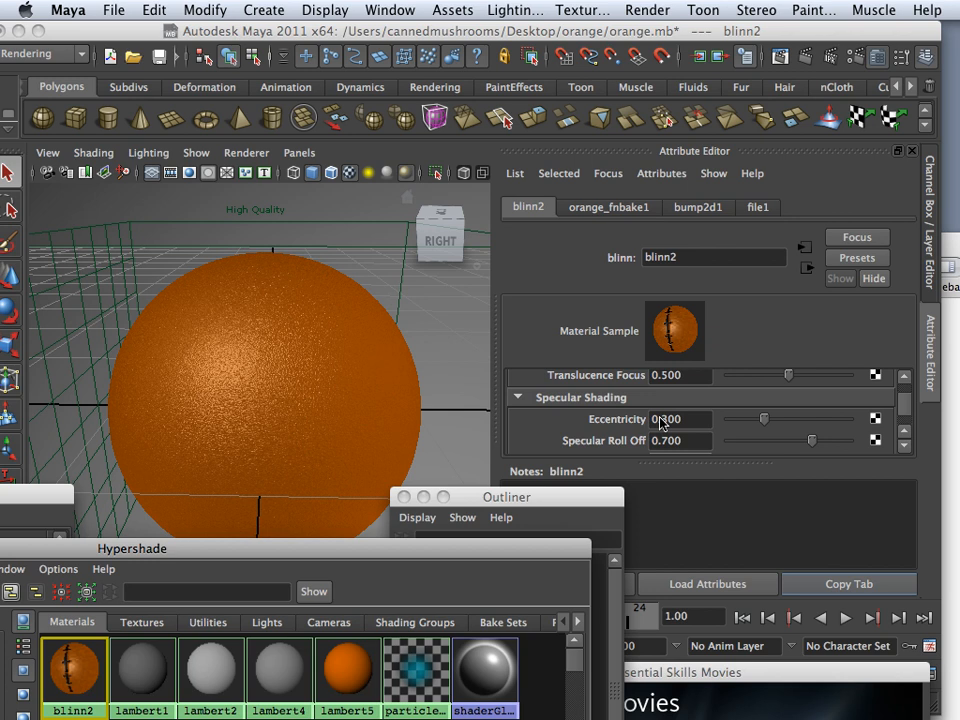
drag(764, 408, 744, 408)
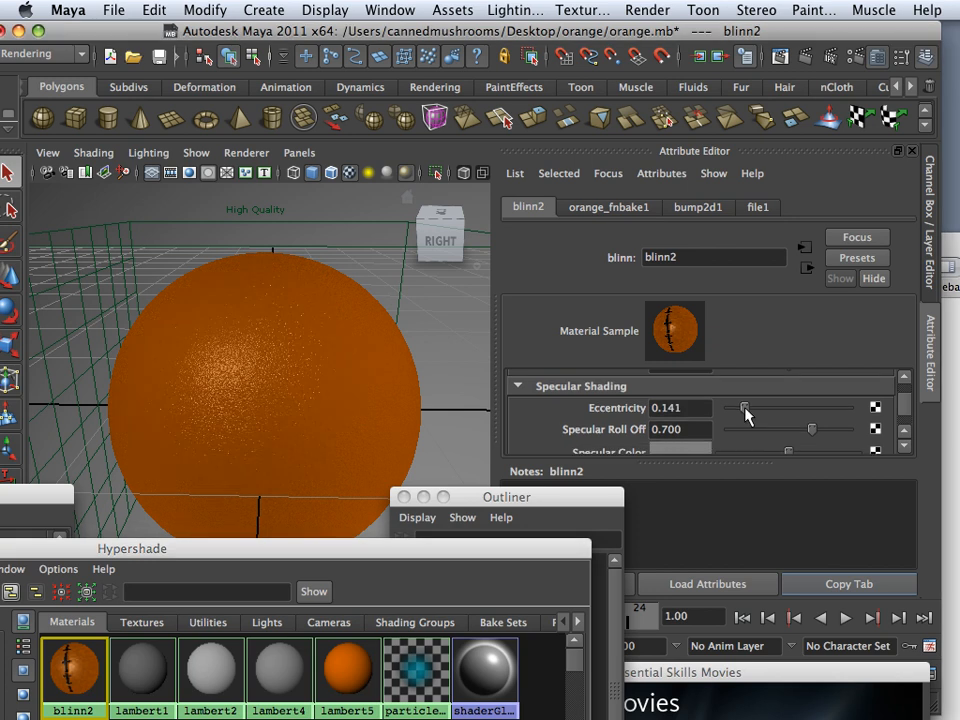
drag(745, 408, 758, 408)
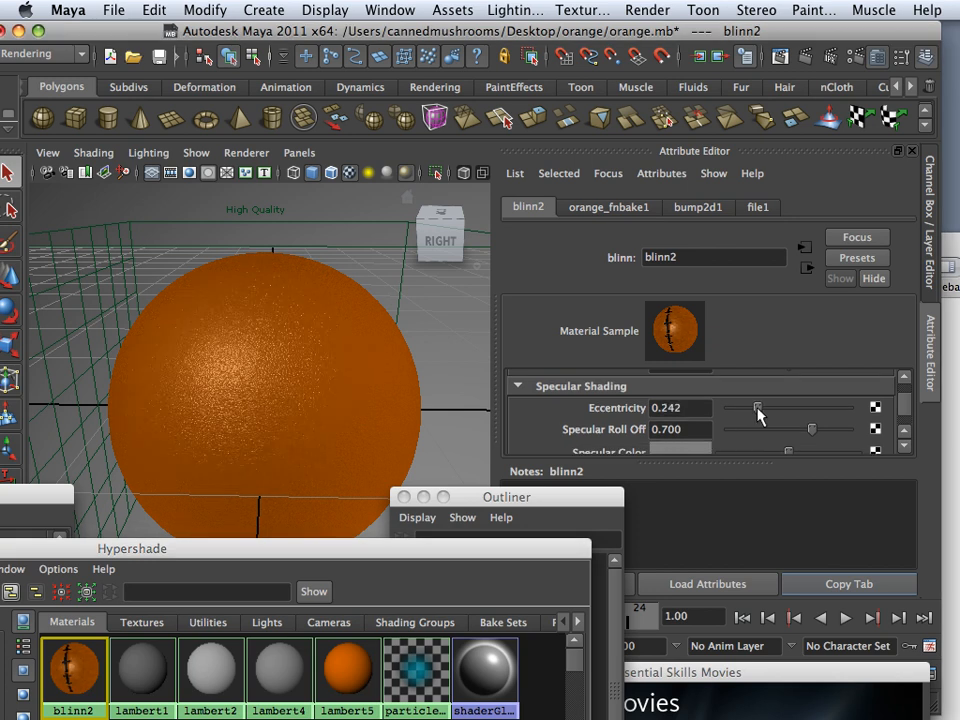
Lower blinn2's Specular Roll Off to about 0.398 and its Reflectivity to about 0.156
drag(812, 428, 791, 428)
drag(780, 434, 777, 434)
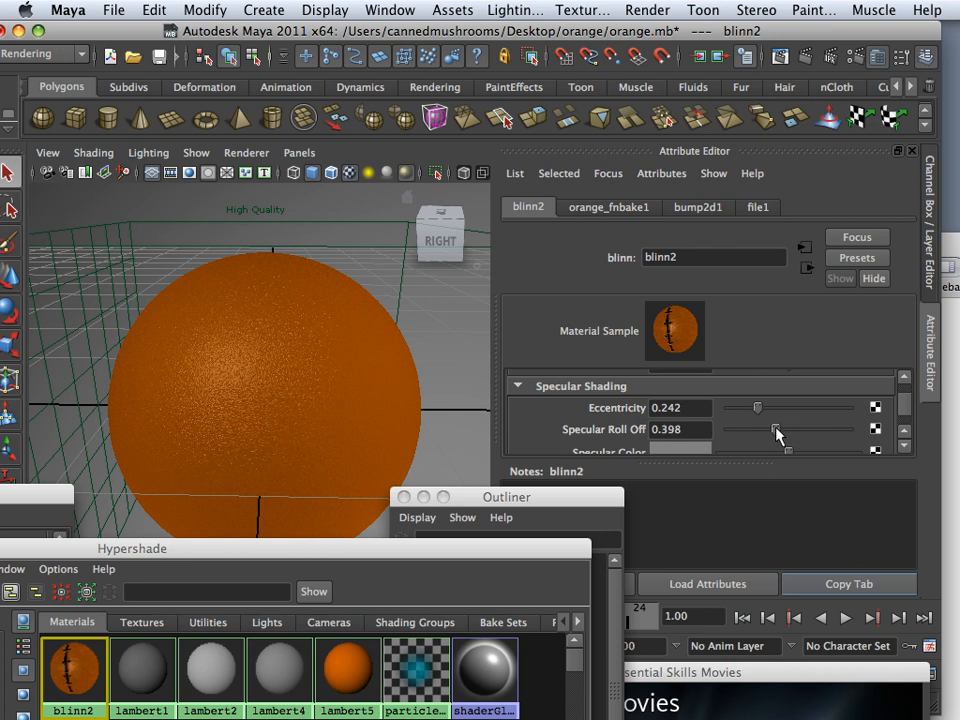
scroll(705, 435, down, 3)
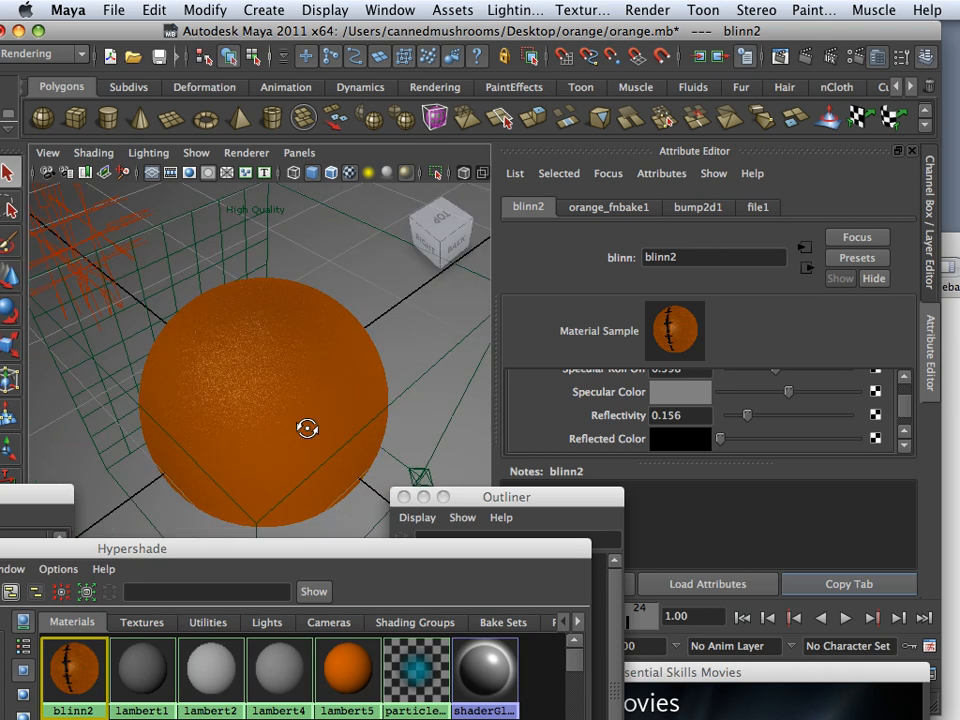
Examine the orange's bumpy surface and specular highlight from several angles and distances
alt+drag(307, 428, 283, 393)
alt+right_drag(283, 393, 321, 376)
alt+drag(321, 376, 356, 363)
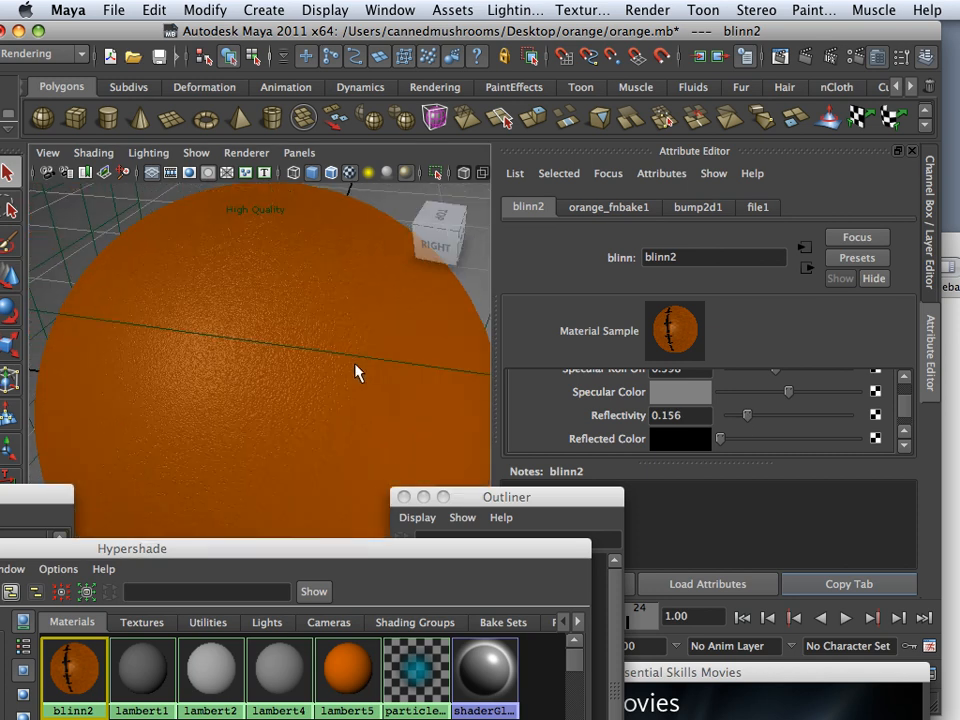
alt+right_drag(356, 363, 260, 361)
alt+drag(260, 361, 289, 347)
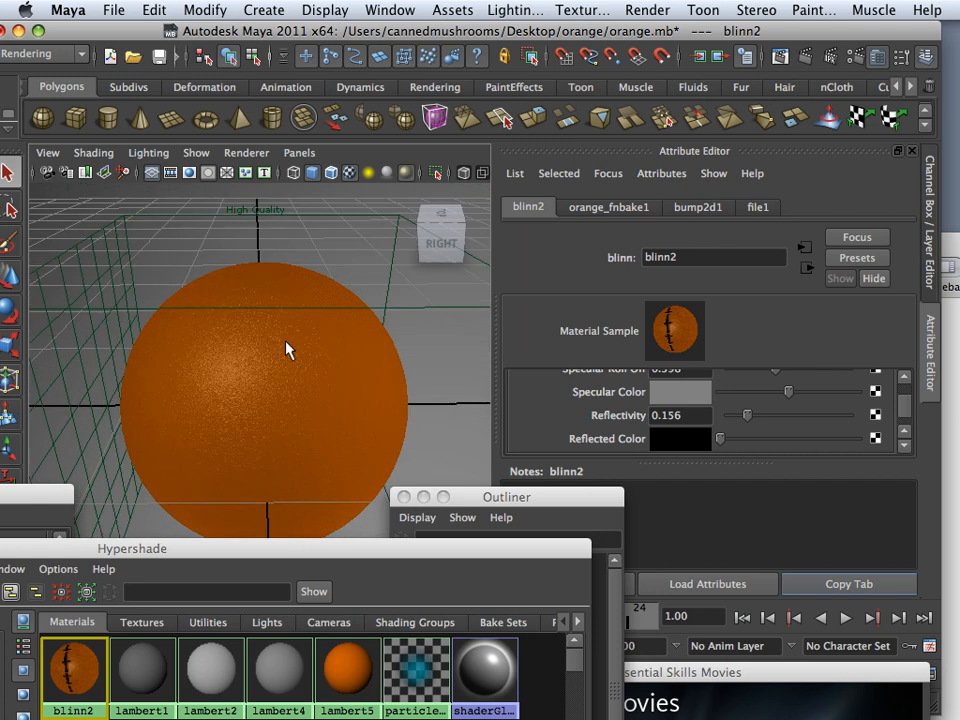
alt+right_drag(289, 347, 306, 371)
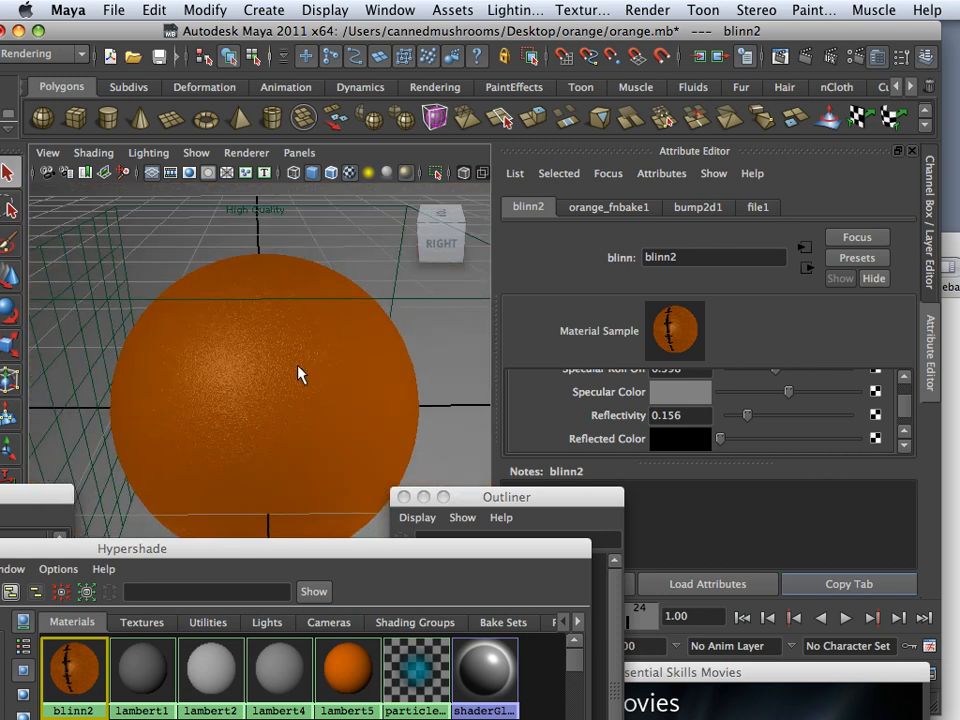
alt+drag(300, 373, 320, 380)
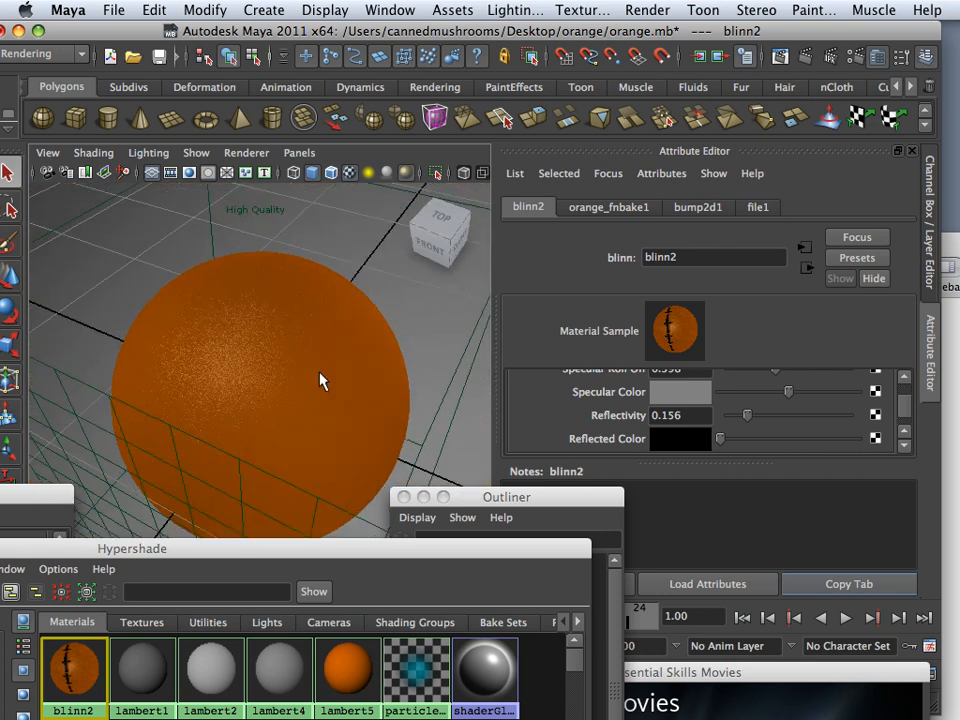
alt+right_drag(320, 372, 321, 374)
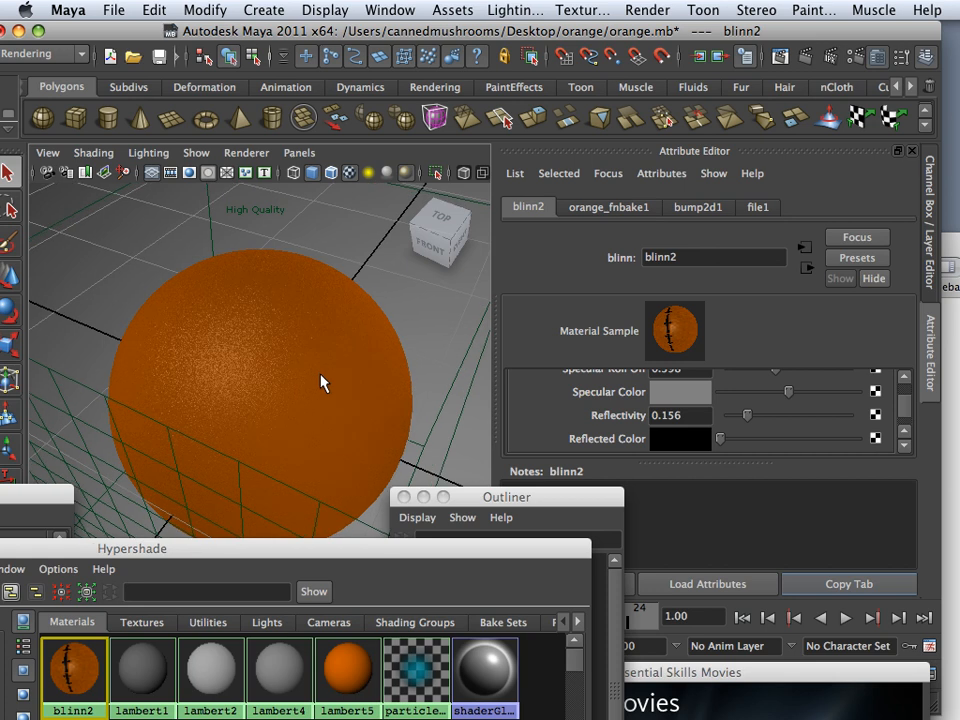